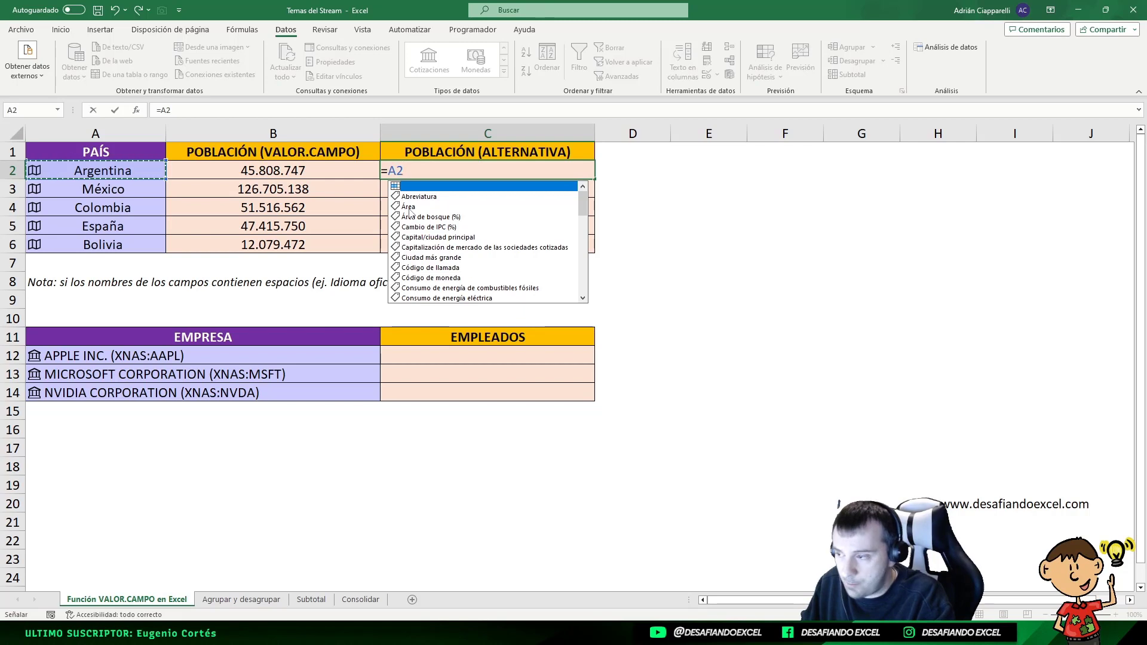
# Step: Complete the formula in C2 as =A2.Población, choosing the Población field from the suggested fields
pyautogui.write('.')
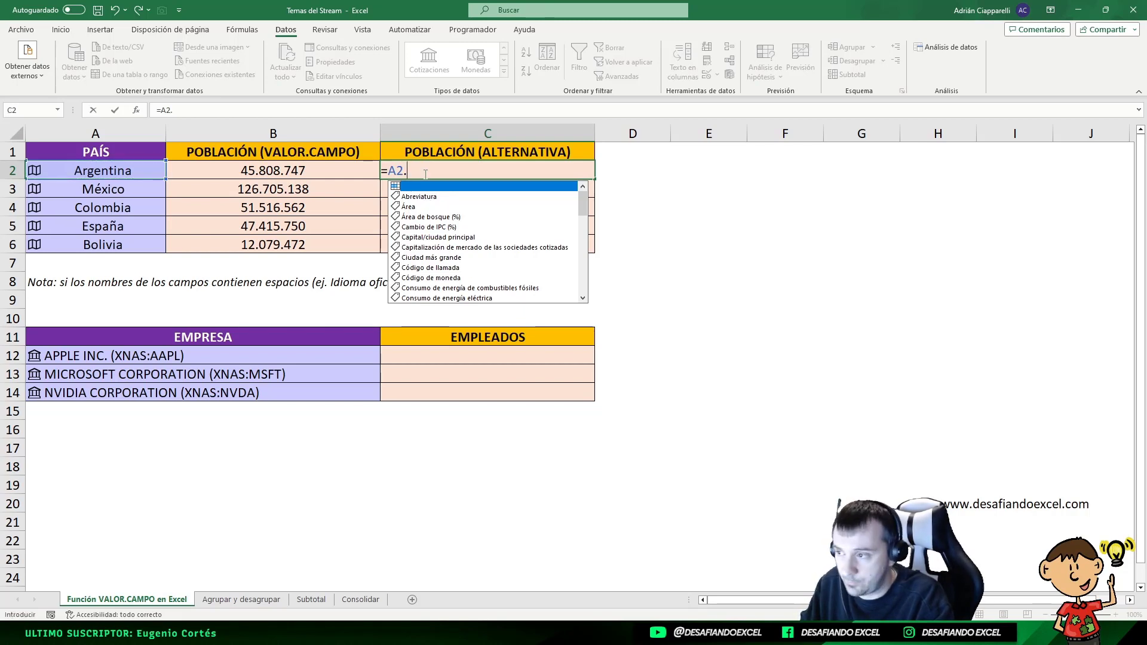
pyautogui.scroll(-10, 404, 235)
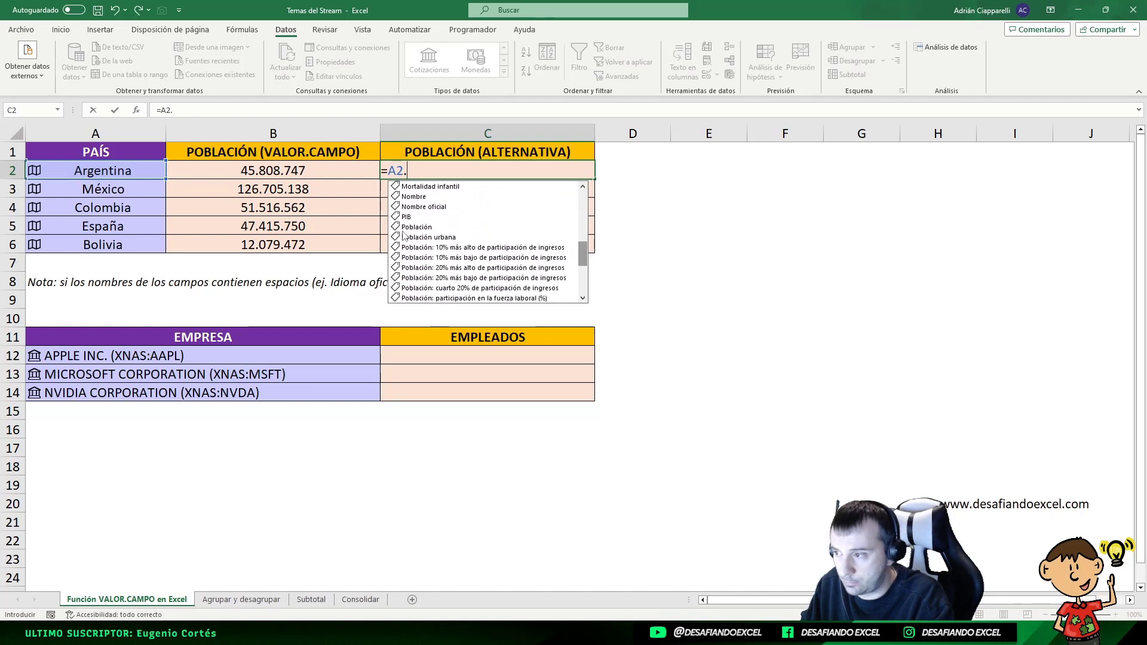
pyautogui.doubleClick(417, 227)
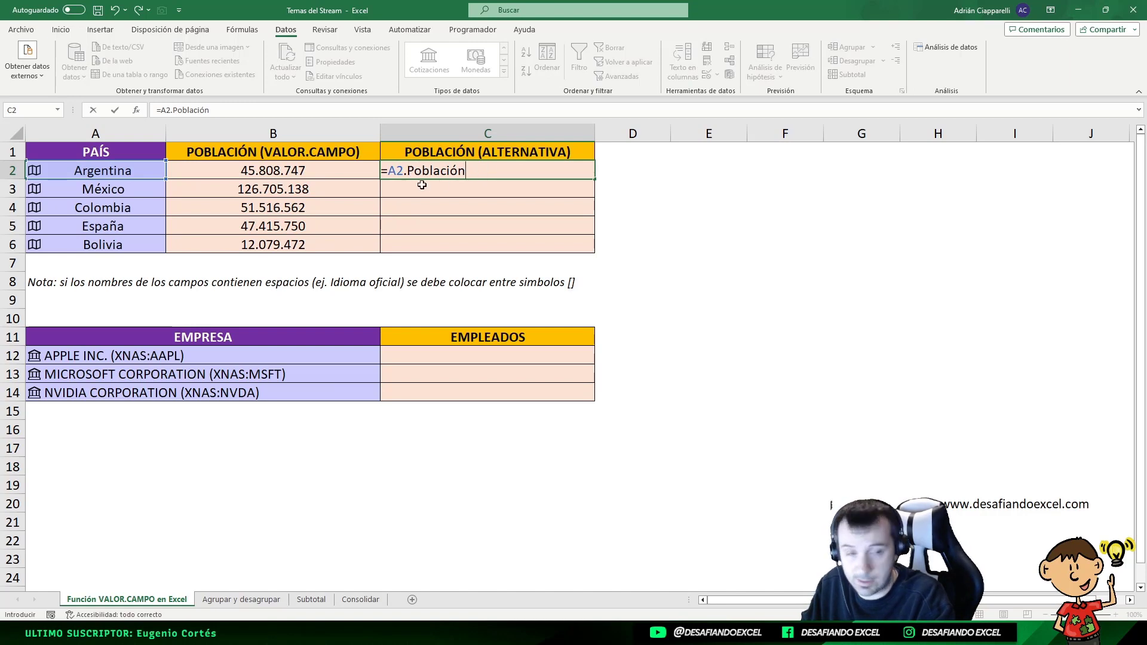
pyautogui.hotkey('ctrl', 'Return')
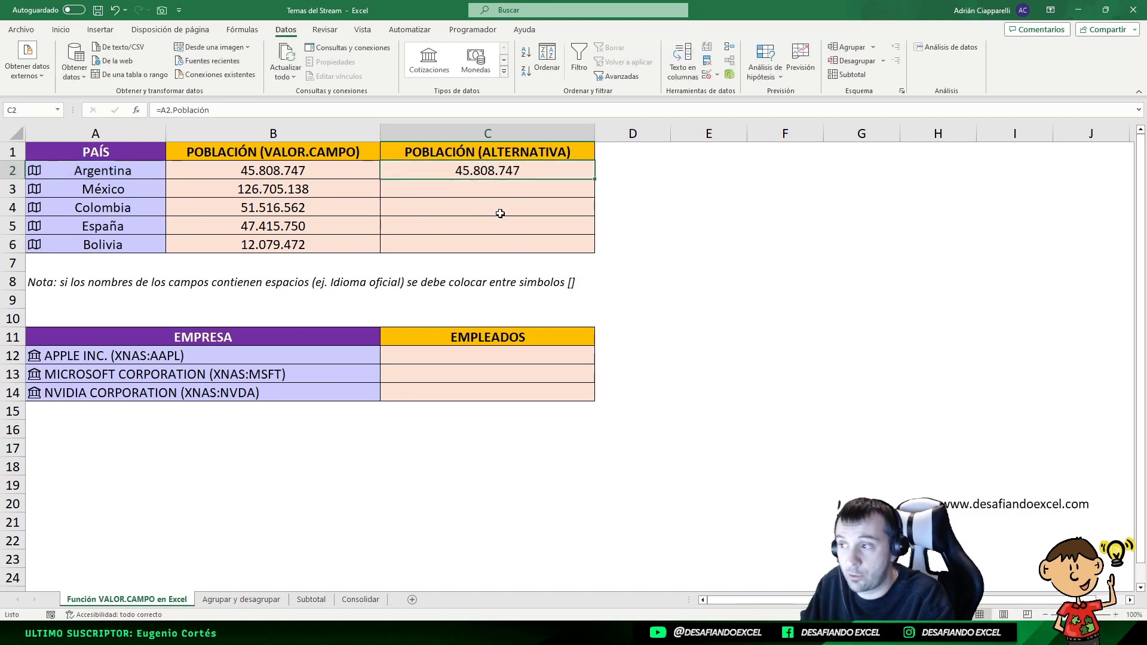
# Step: Compare the VALOR.CAMPO formula in B2 with the dot-notation formula in C2
pyautogui.click(256, 172)
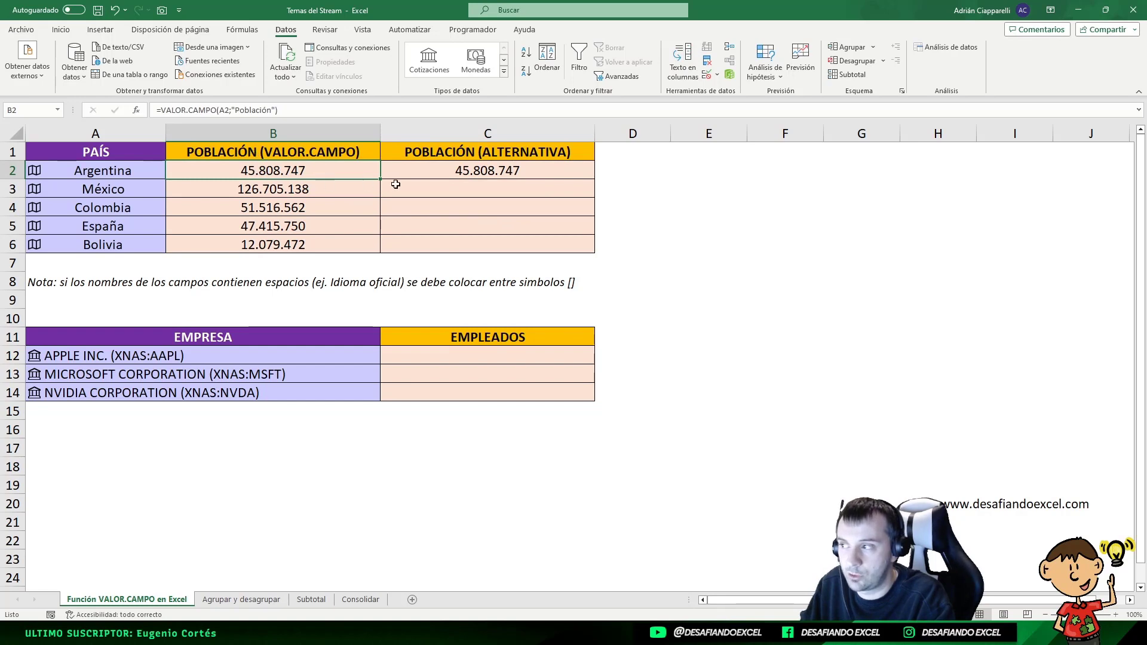
pyautogui.click(427, 177)
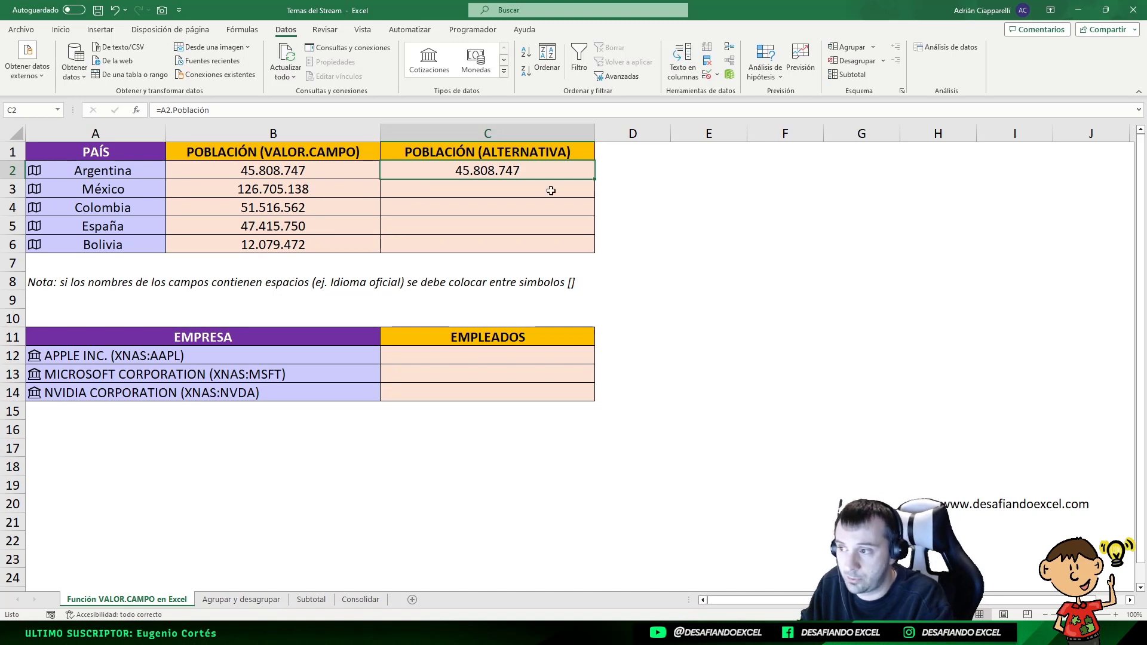
pyautogui.click(352, 176)
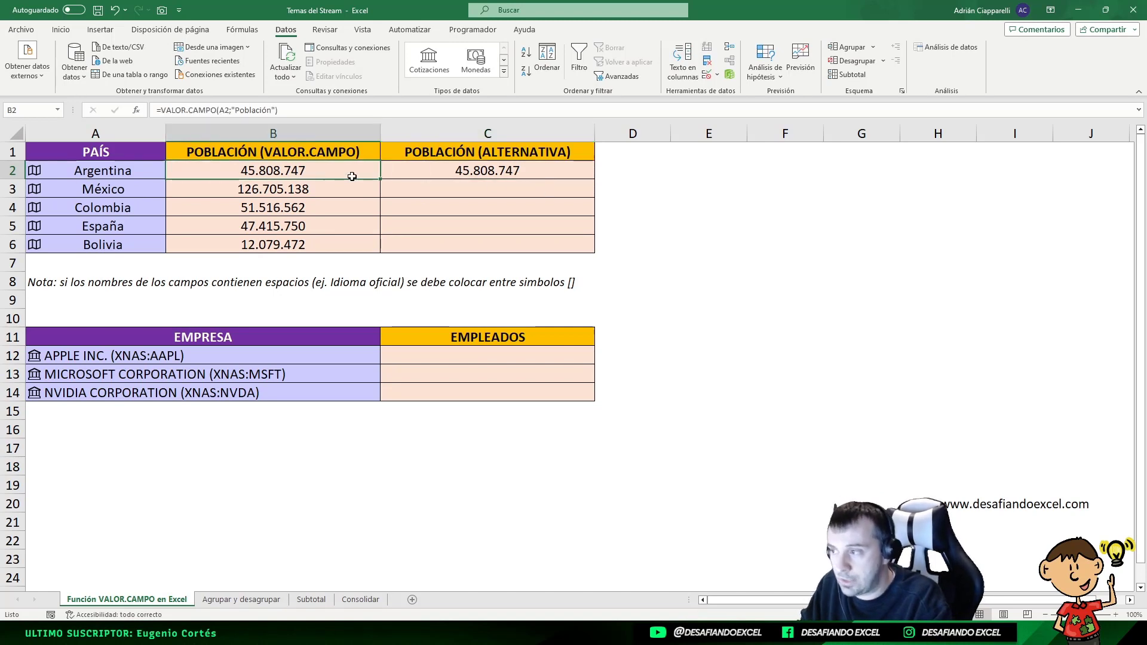
pyautogui.click(465, 172)
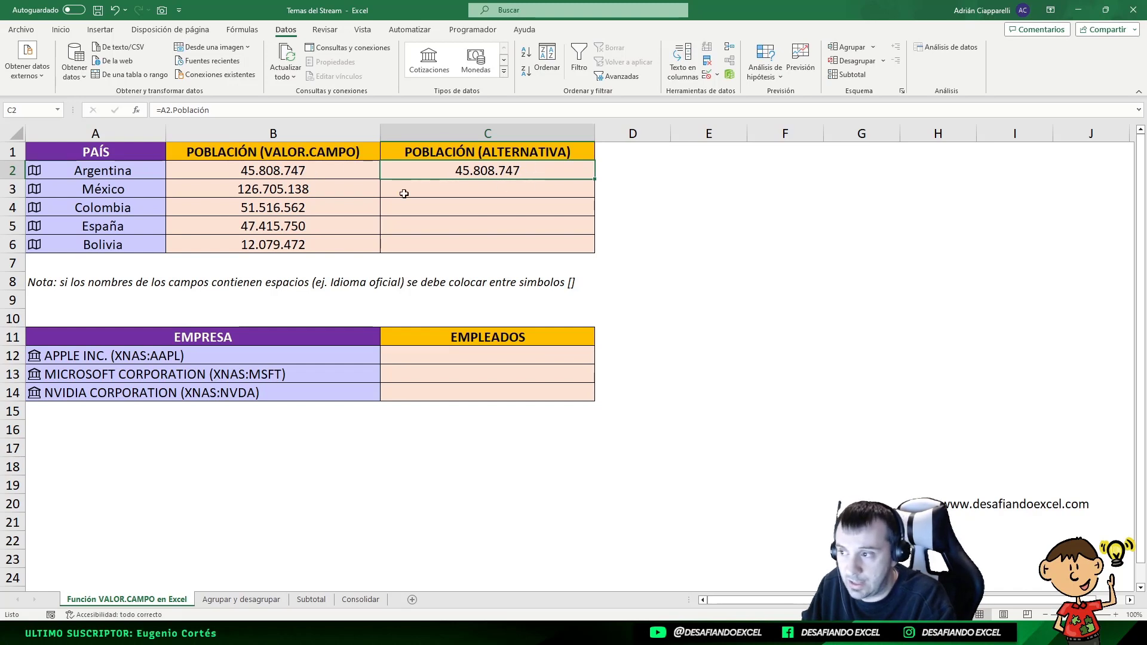
pyautogui.click(310, 169)
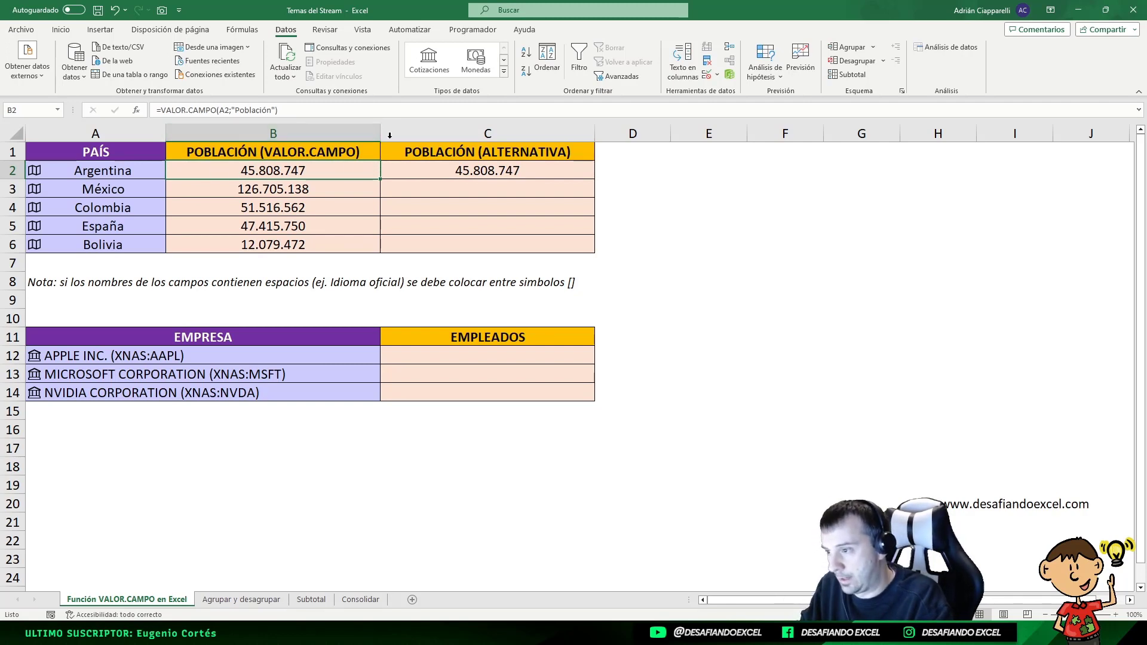
pyautogui.click(442, 170)
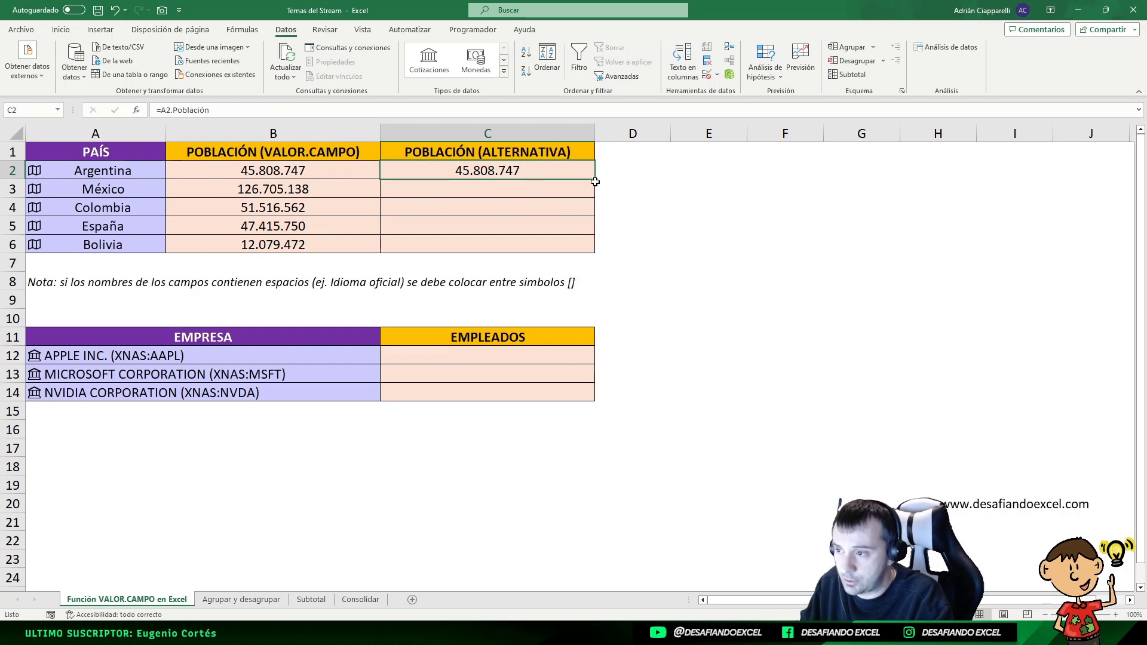
# Step: Fill the C2 population formula down to C6 and check the copied formulas
pyautogui.moveTo(595, 180); pyautogui.dragTo(595, 251)
pyautogui.click(460, 209)
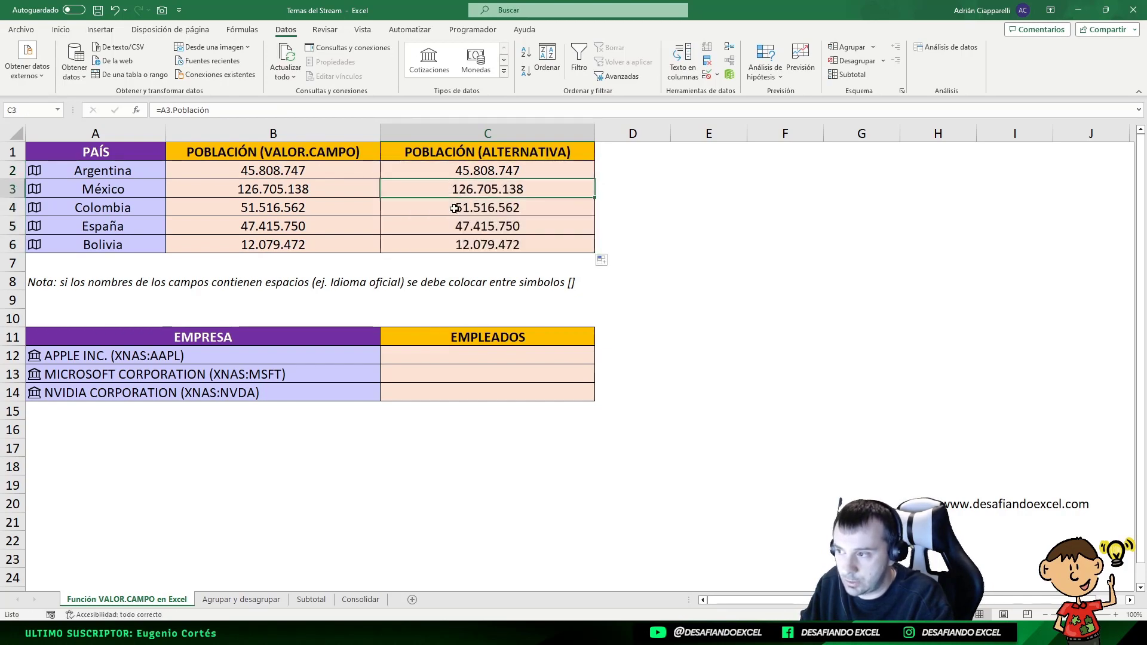
pyautogui.press('Down')
pyautogui.press('Down')
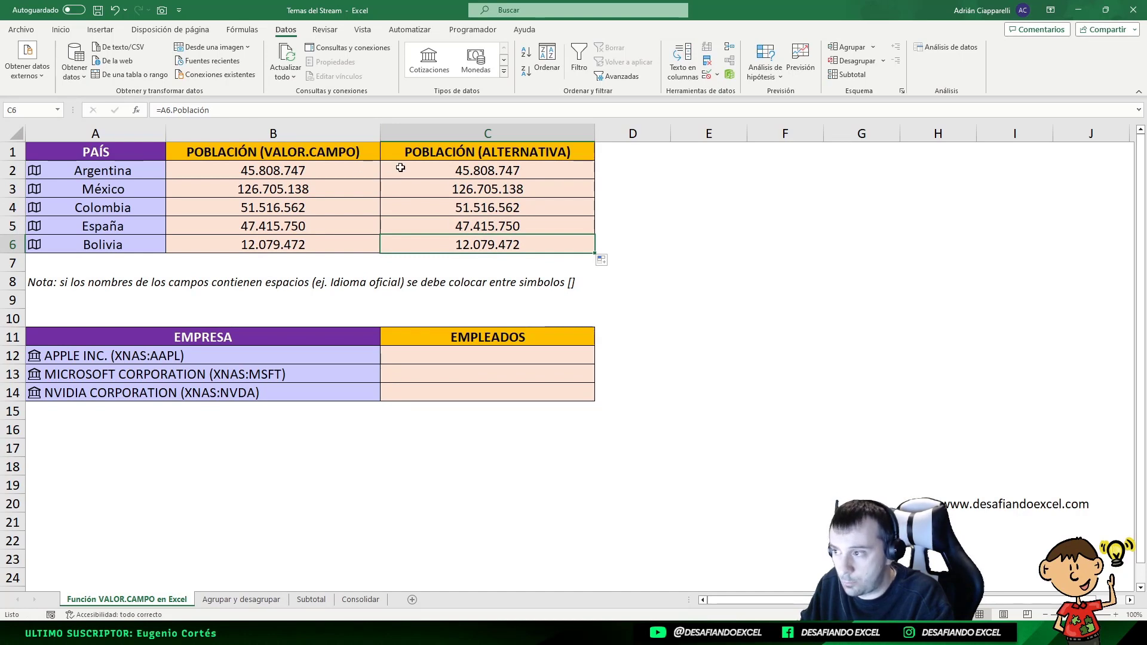
# Step: Remove the field reference from C2's formula and choose Población again from the suggested fields after A2
pyautogui.click(537, 171)
pyautogui.doubleClick(547, 170)
pyautogui.press('BackSpace')
pyautogui.press('BackSpace')
pyautogui.press('BackSpace')
pyautogui.press('BackSpace')
pyautogui.press('BackSpace')
pyautogui.press('BackSpace')
pyautogui.press('BackSpace')
pyautogui.press('BackSpace')
pyautogui.press('BackSpace')
pyautogui.press('BackSpace')
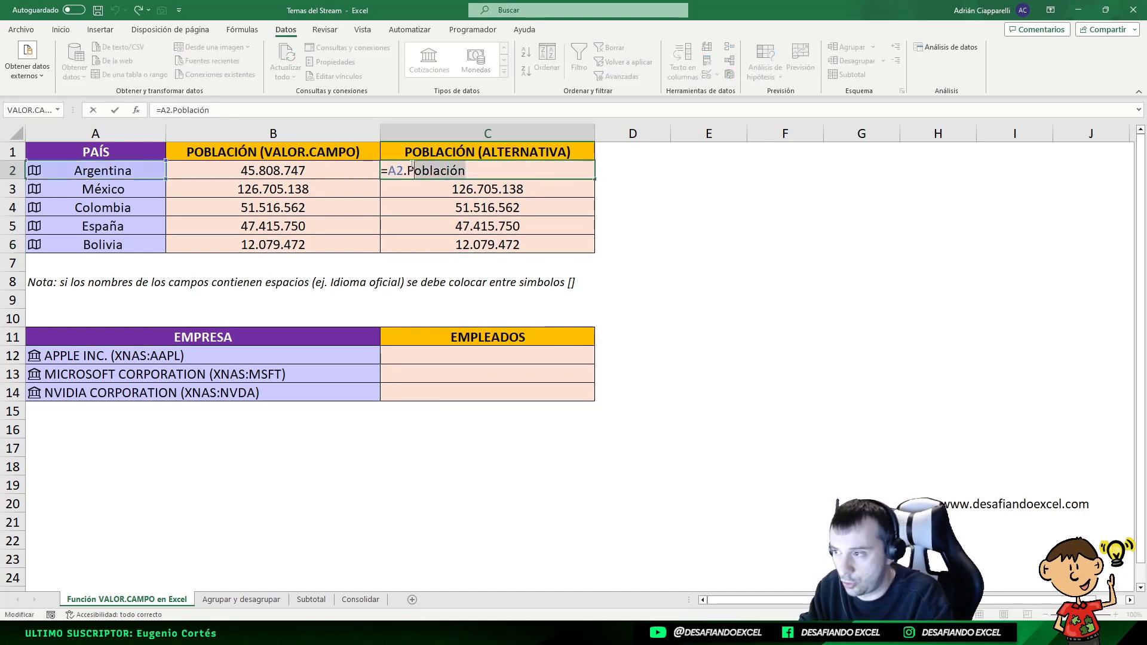
pyautogui.scroll(-15, 541, 219)
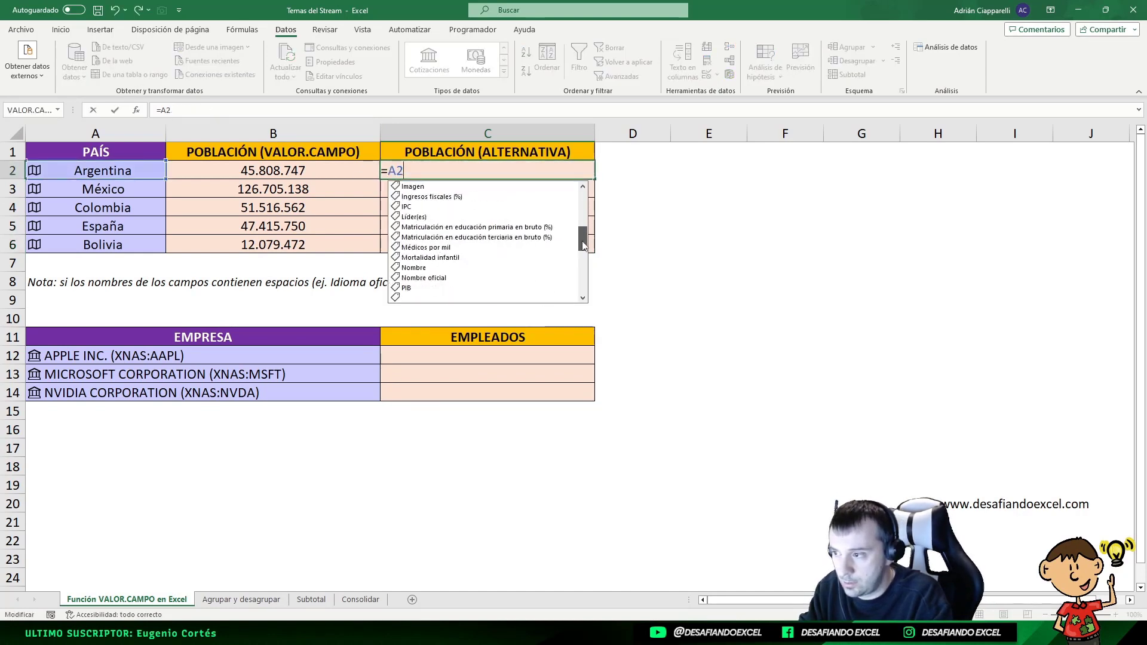
pyautogui.scroll(2, 541, 220)
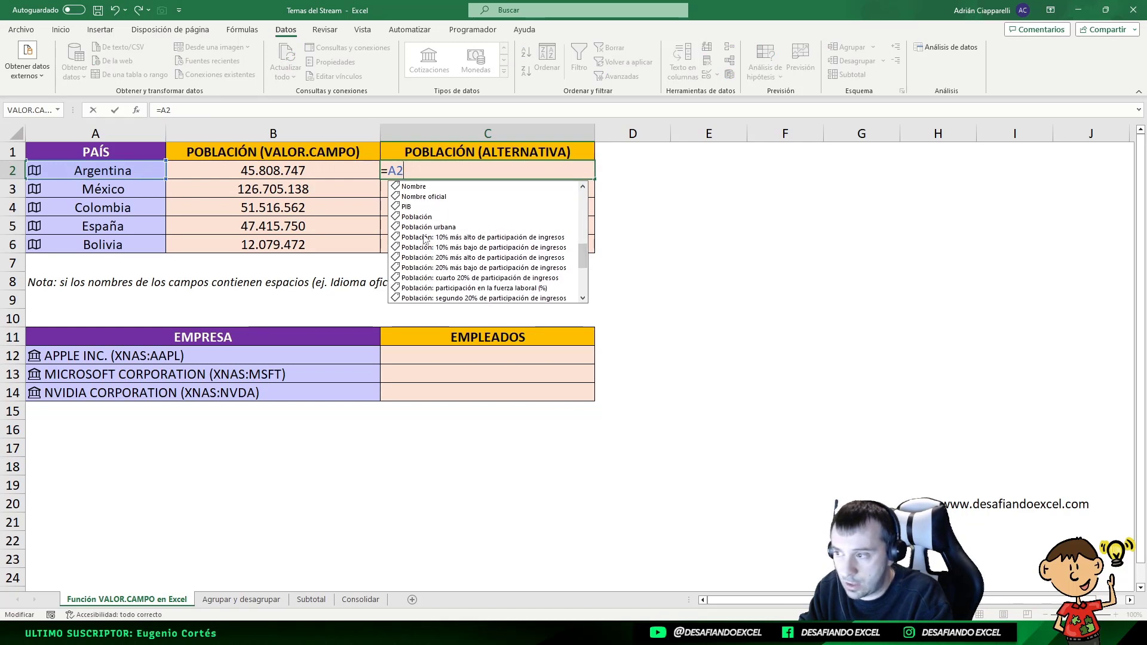
pyautogui.doubleClick(429, 216)
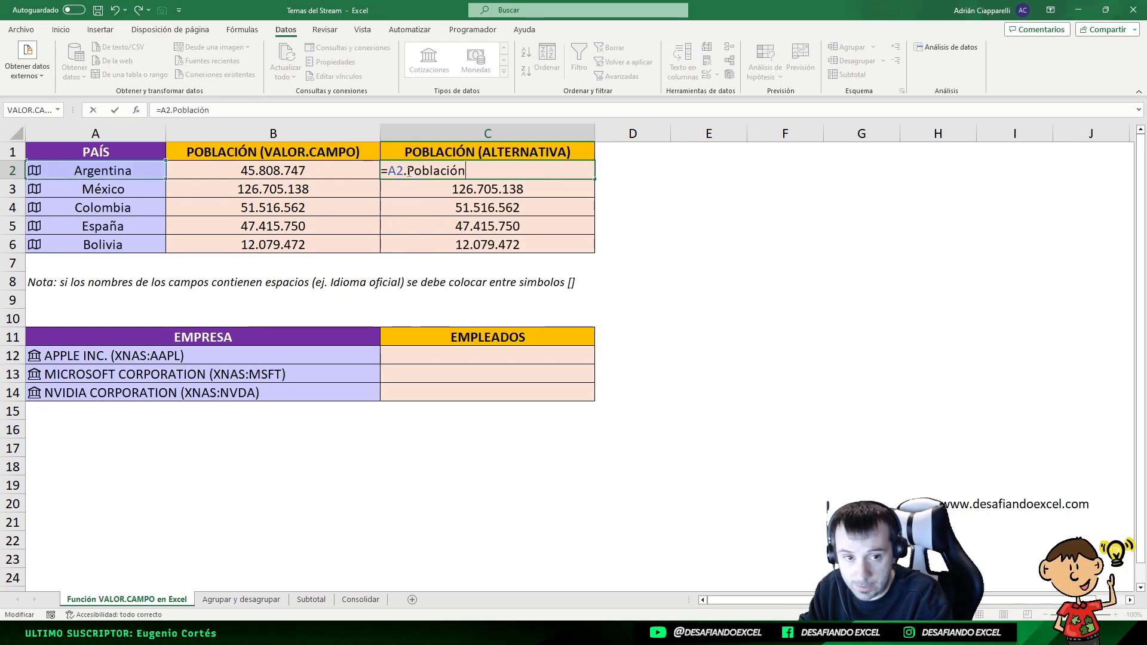
pyautogui.click(408, 172)
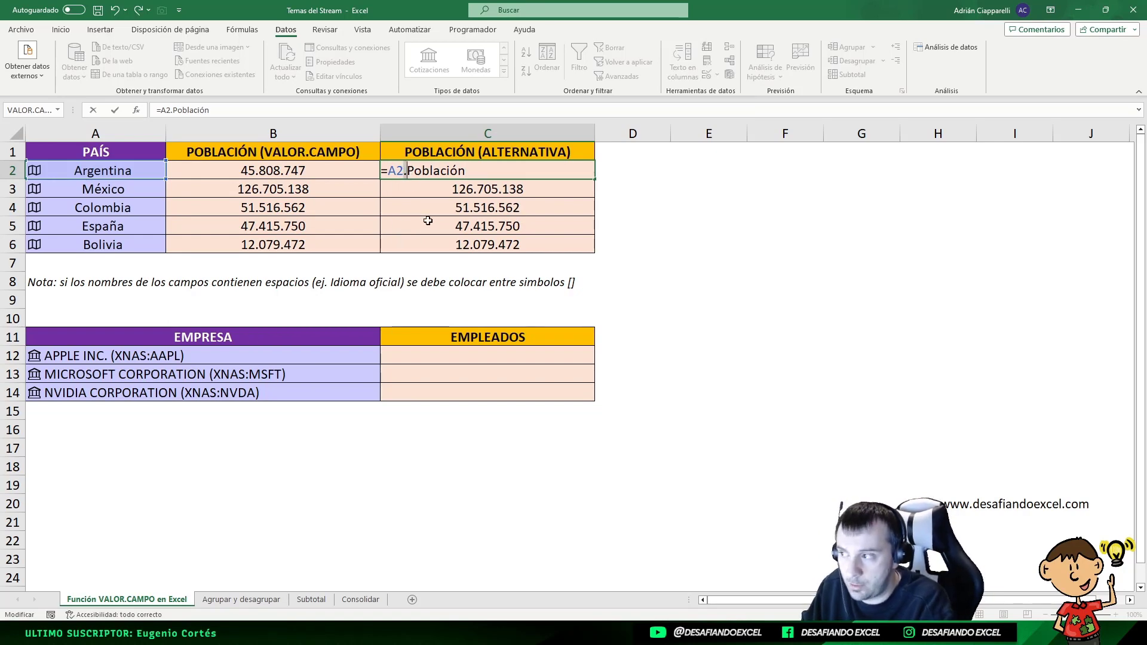
pyautogui.click(72, 160)
pyautogui.click(465, 178)
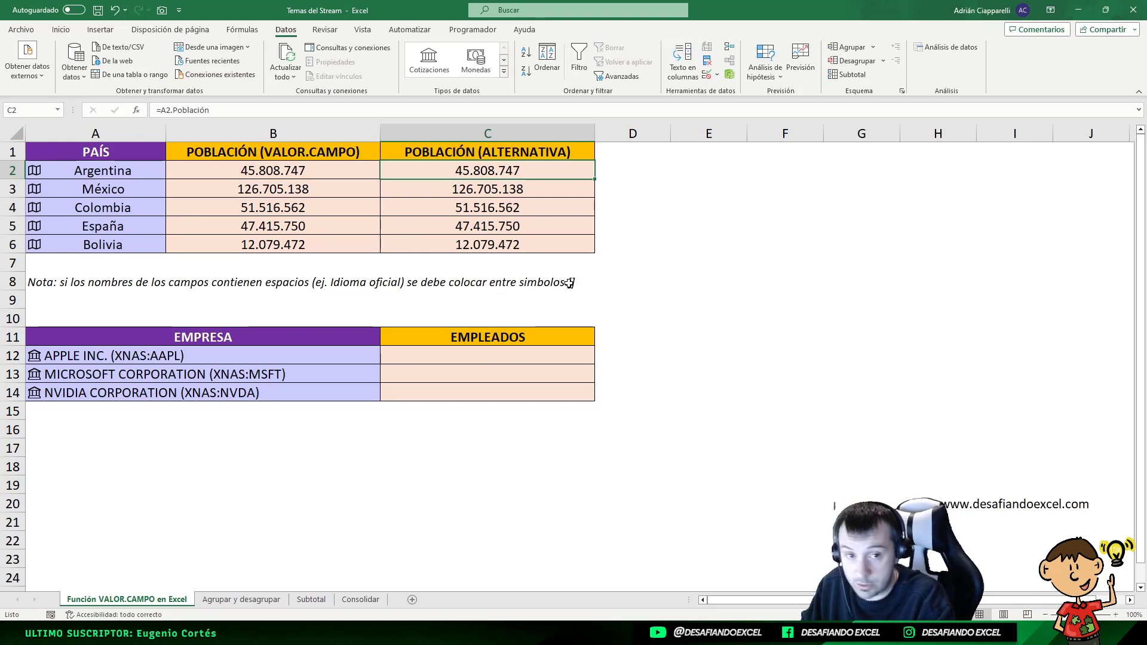
# Step: Replace the Población field in C2's formula with Idioma oficial and inspect the bracketed field name
pyautogui.doubleClick(475, 167)
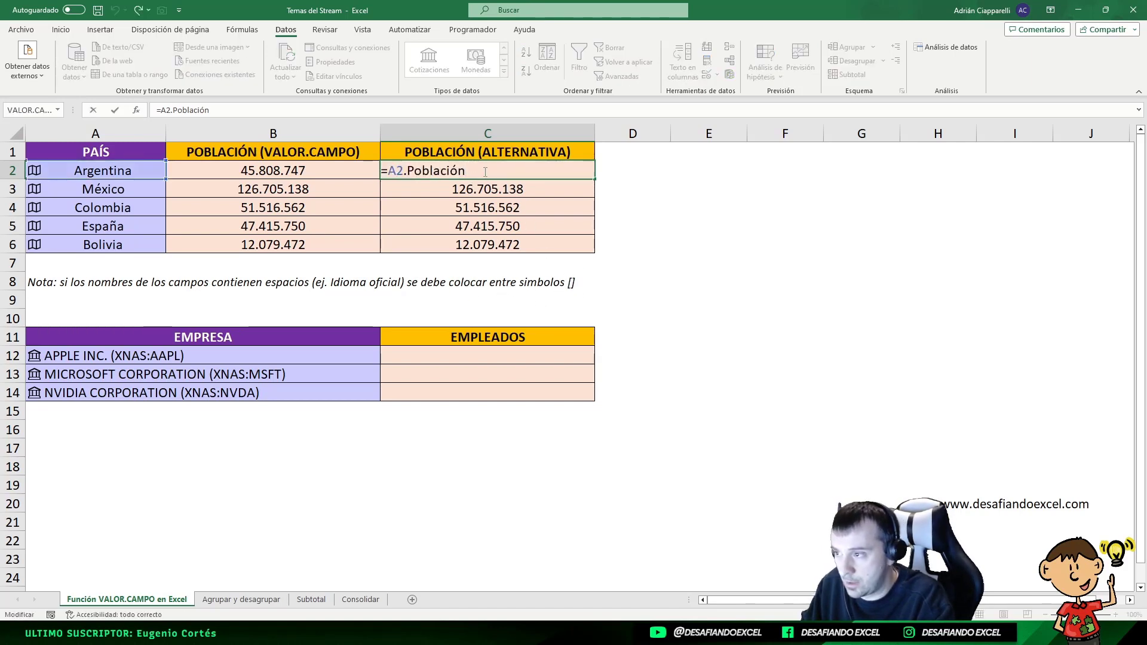
pyautogui.moveTo(485, 171); pyautogui.dragTo(406, 172)
pyautogui.press('BackSpace')
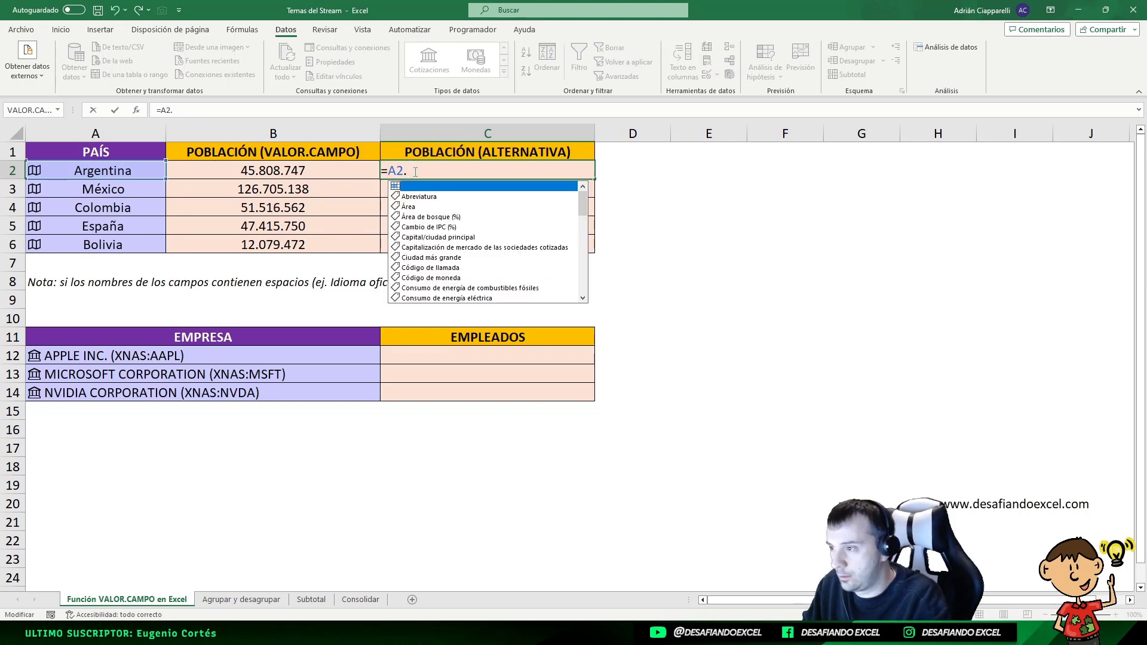
pyautogui.write('Idioma')
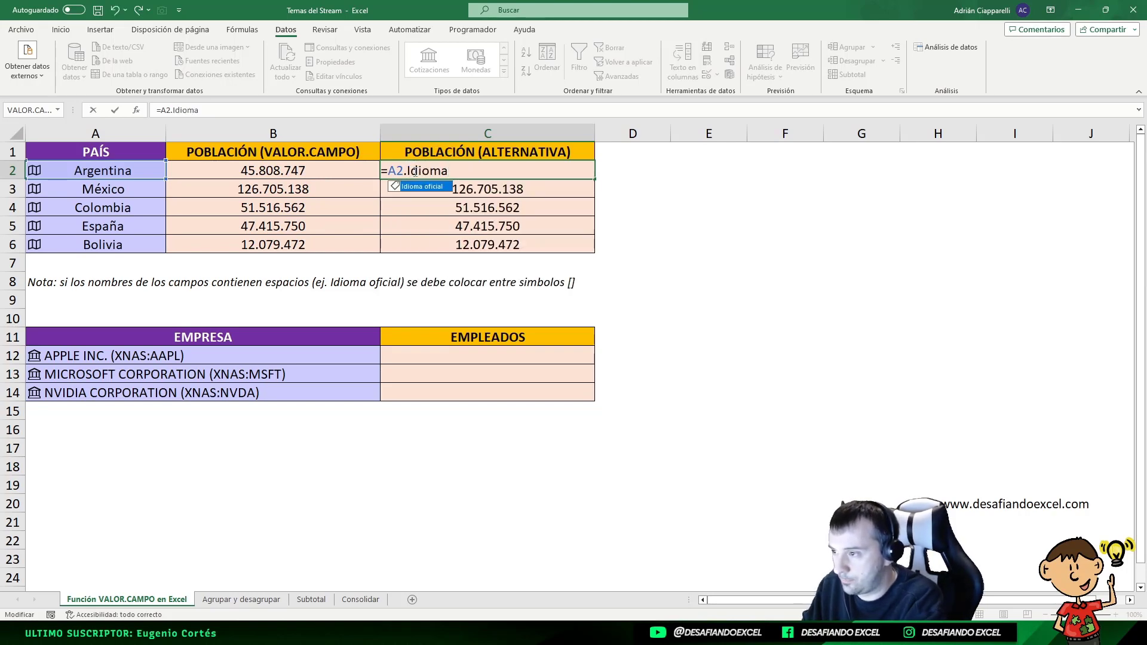
pyautogui.write(' oficial')
pyautogui.press('Return')
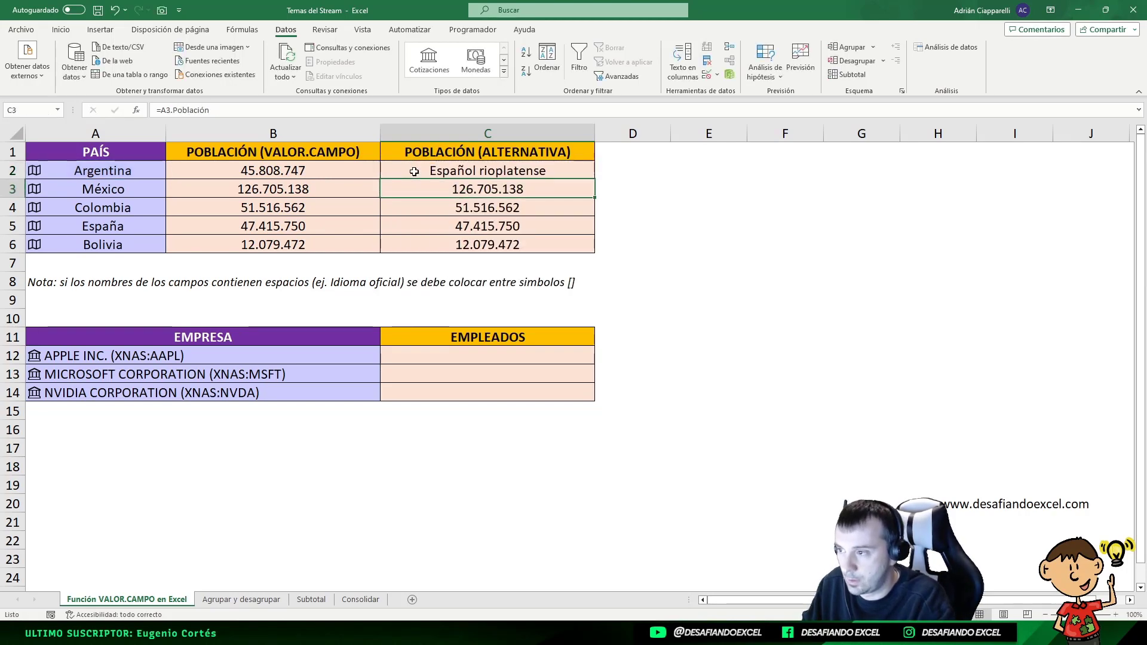
pyautogui.click(439, 172)
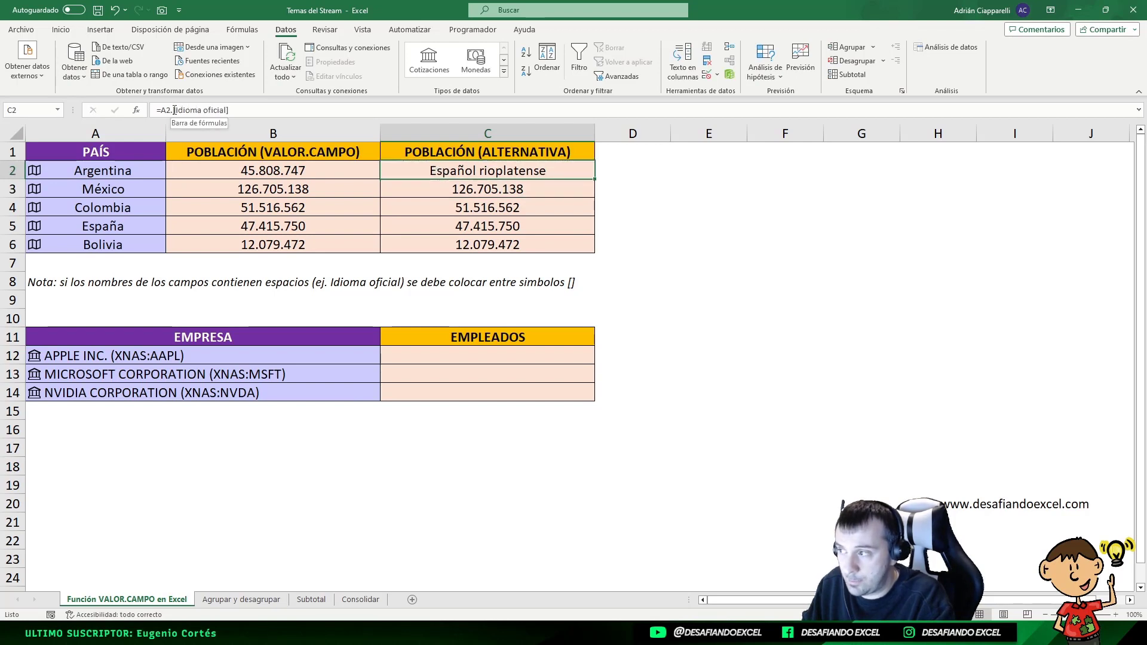
pyautogui.moveTo(173, 110); pyautogui.dragTo(233, 110)
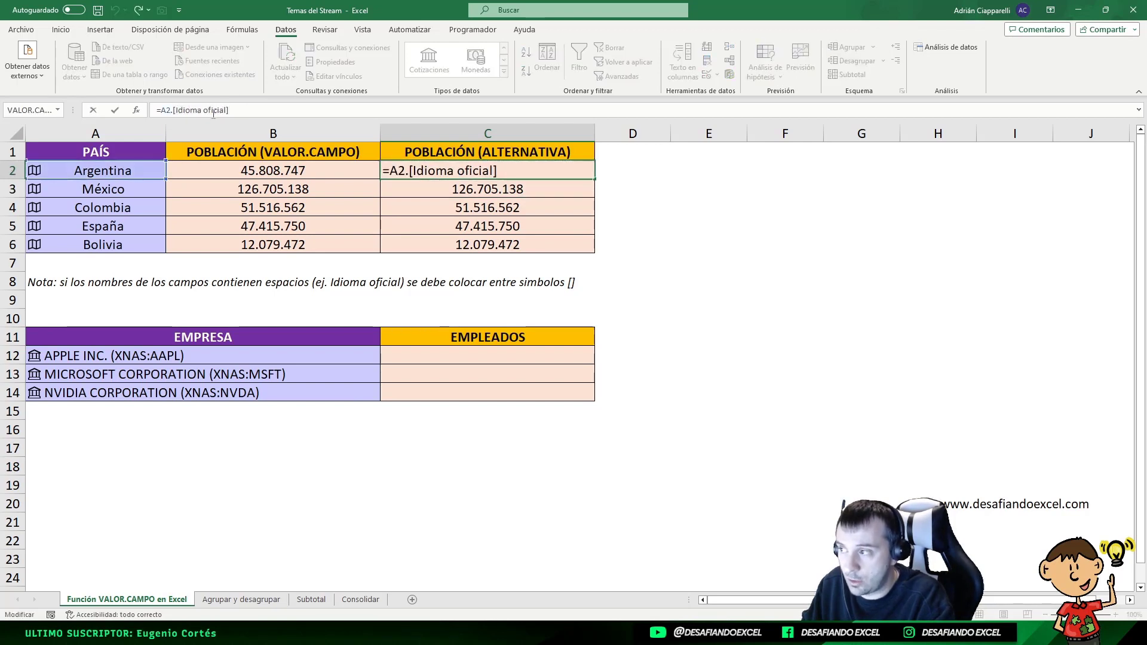
pyautogui.press('Escape')
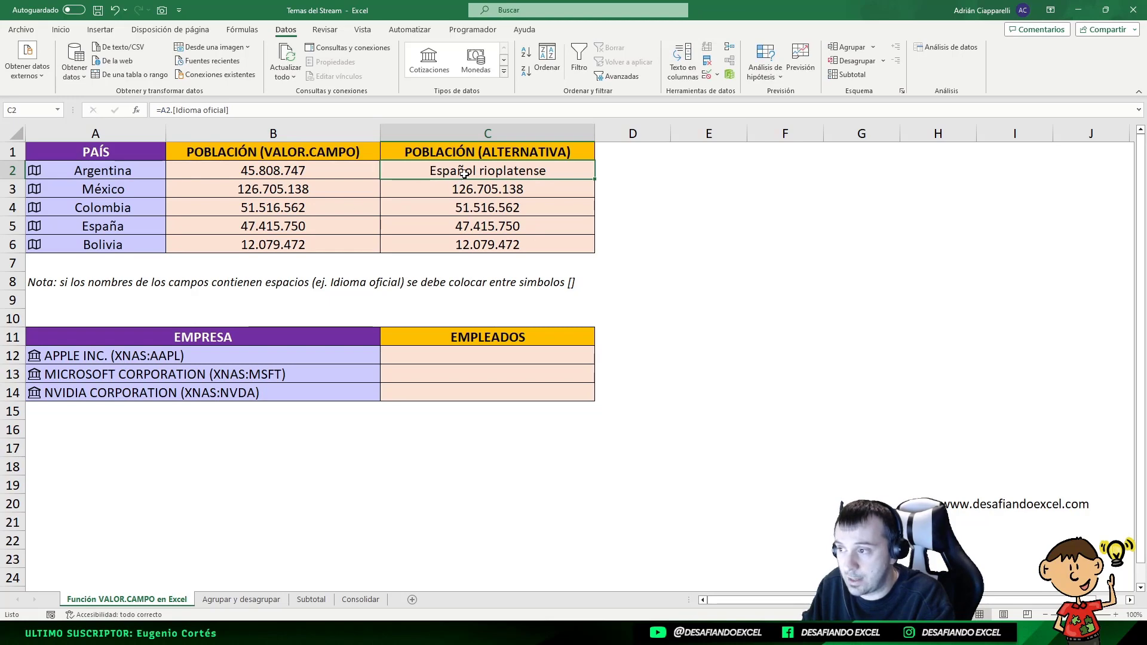
# Step: Change C2's formula to =A2.[Código de llamada], choosing the field from the suggested fields
pyautogui.doubleClick(458, 172)
pyautogui.moveTo(495, 172); pyautogui.dragTo(409, 171)
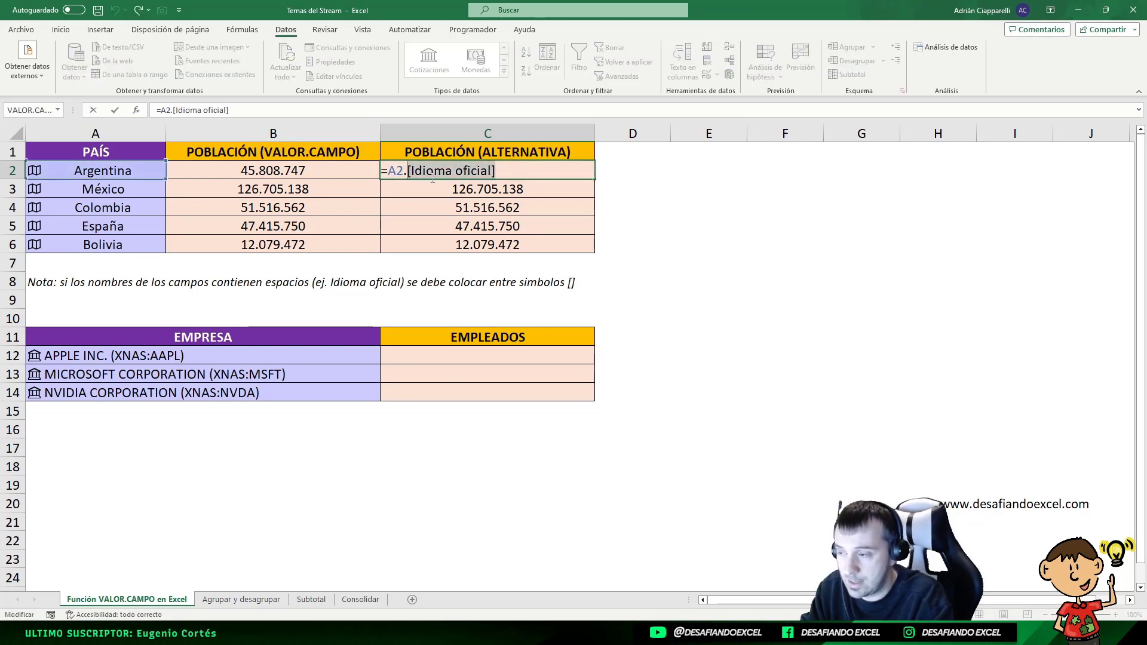
pyautogui.press('BackSpace')
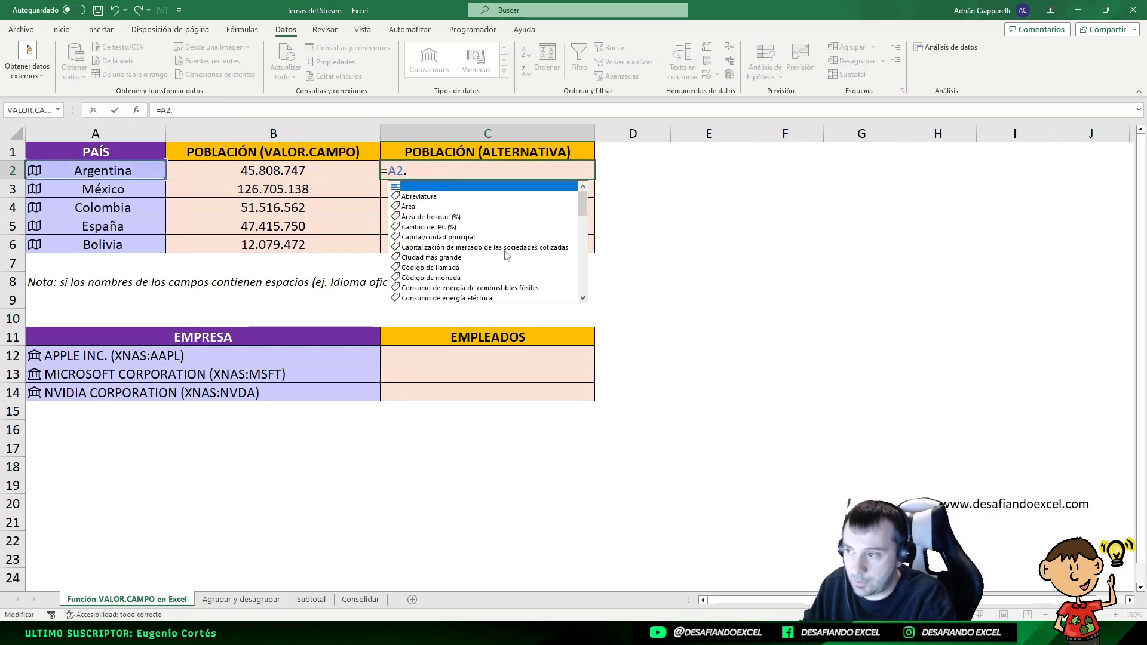
pyautogui.moveTo(579, 207); pyautogui.dragTo(579, 245)
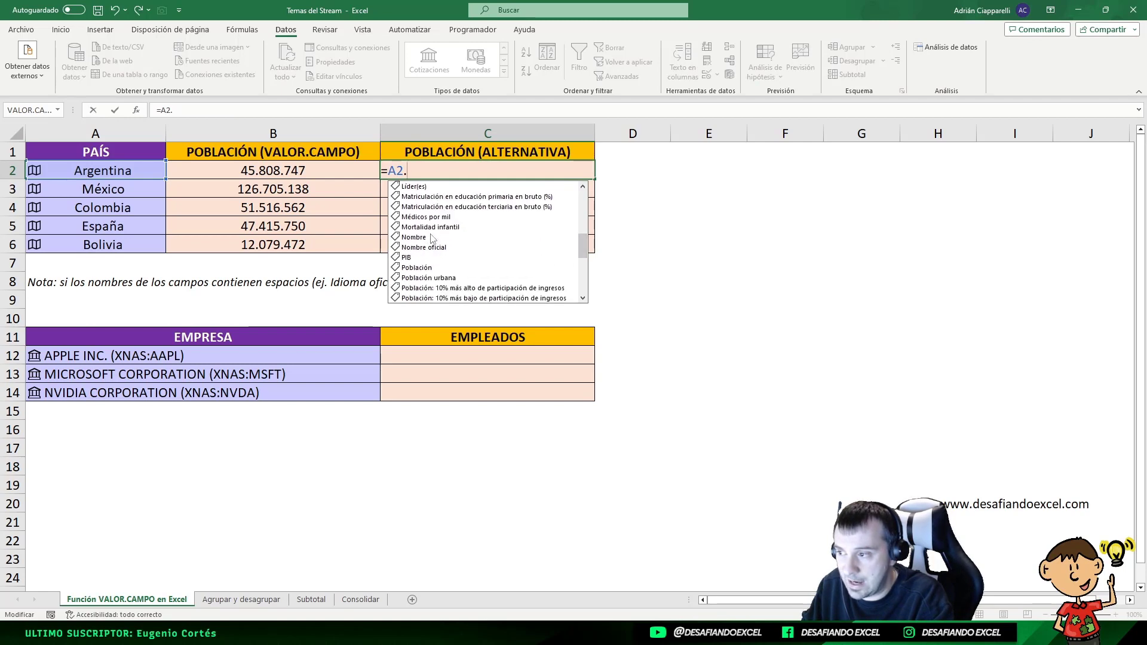
pyautogui.scroll(2, 444, 253)
pyautogui.scroll(3, 445, 252)
pyautogui.scroll(1, 448, 257)
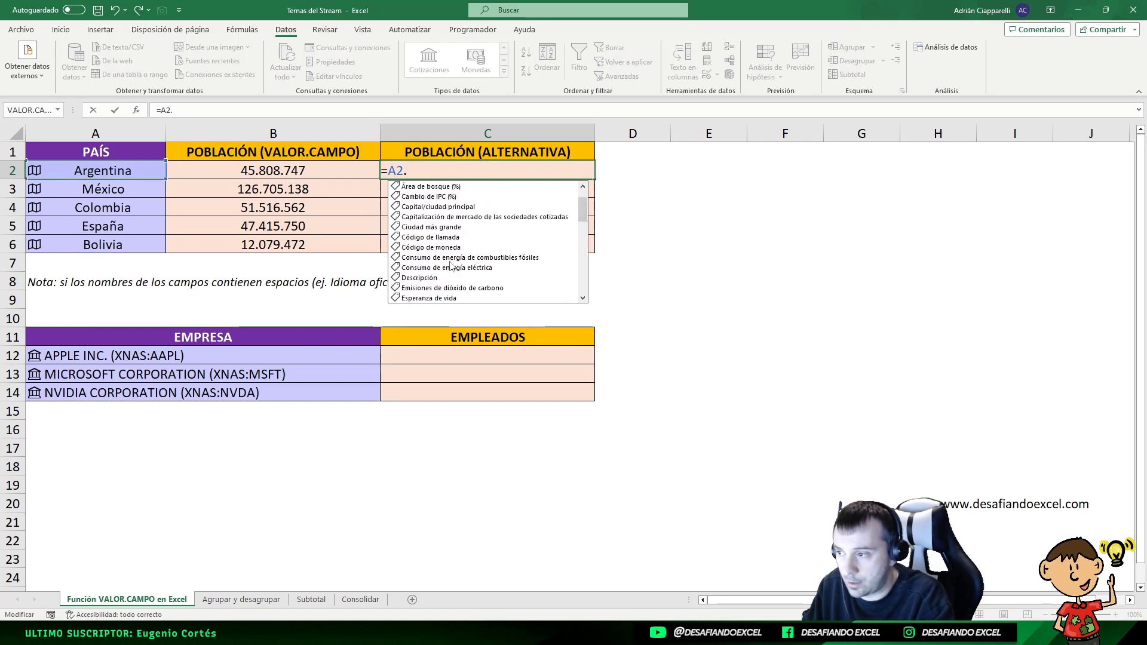
pyautogui.click(449, 240)
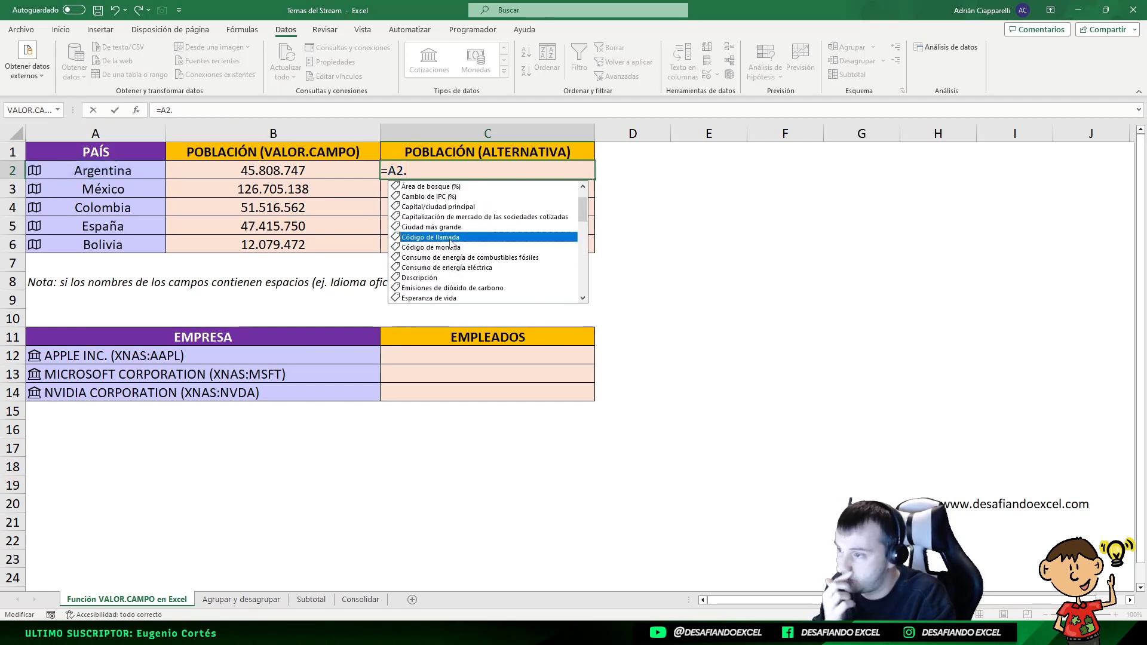
pyautogui.doubleClick(450, 239)
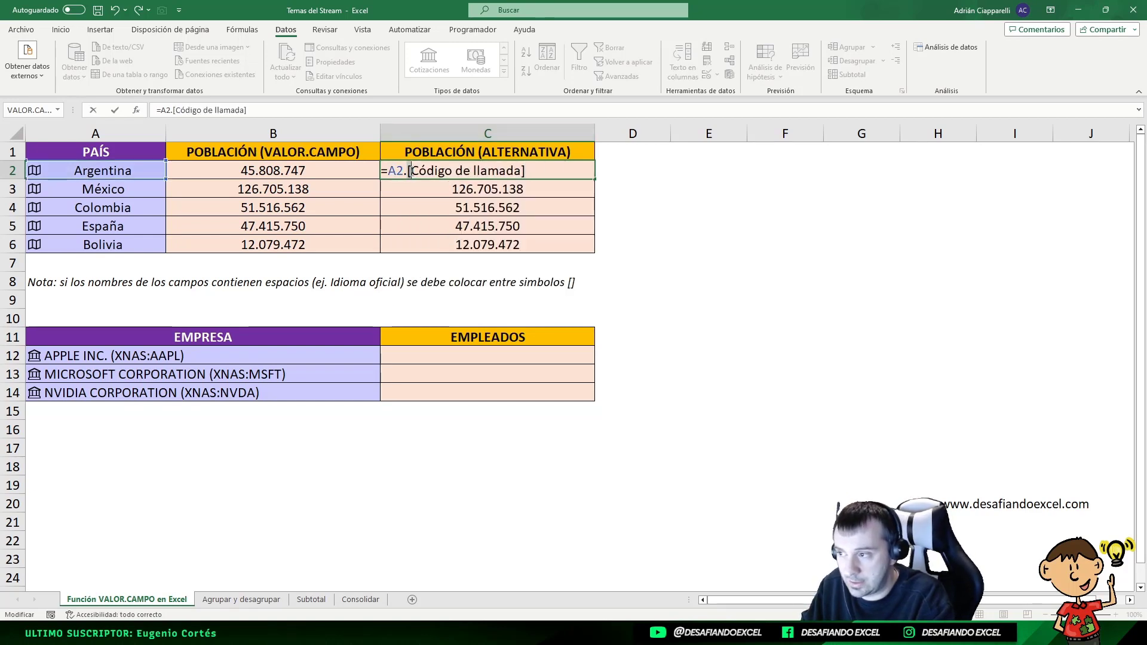
pyautogui.click(517, 172)
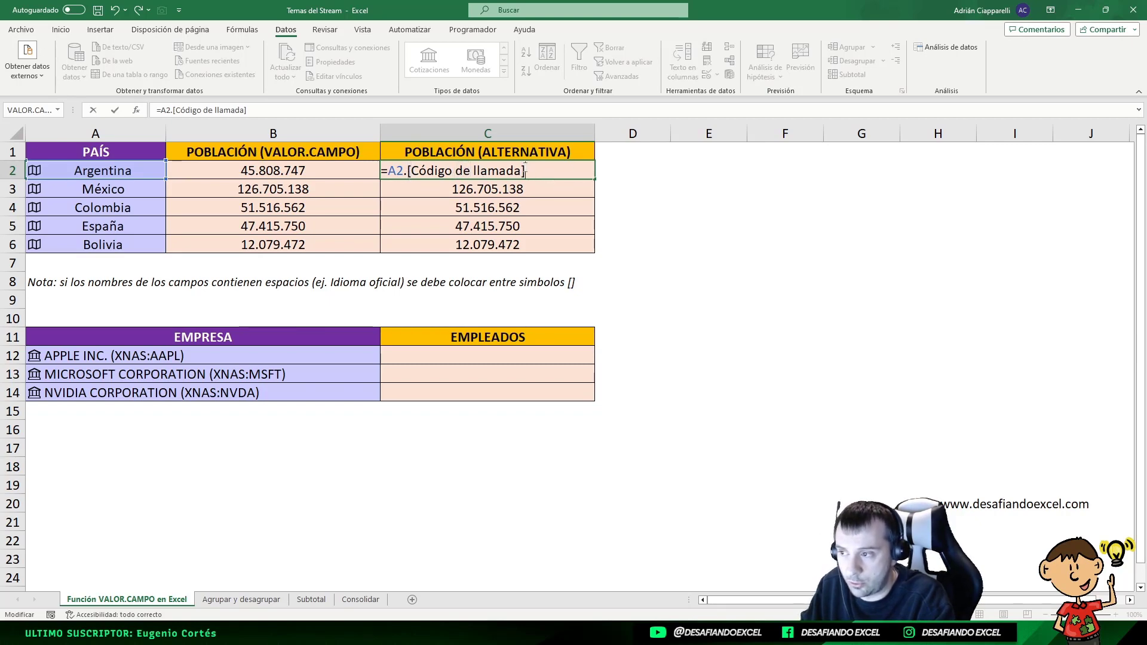
pyautogui.hotkey('ctrl', 'Return')
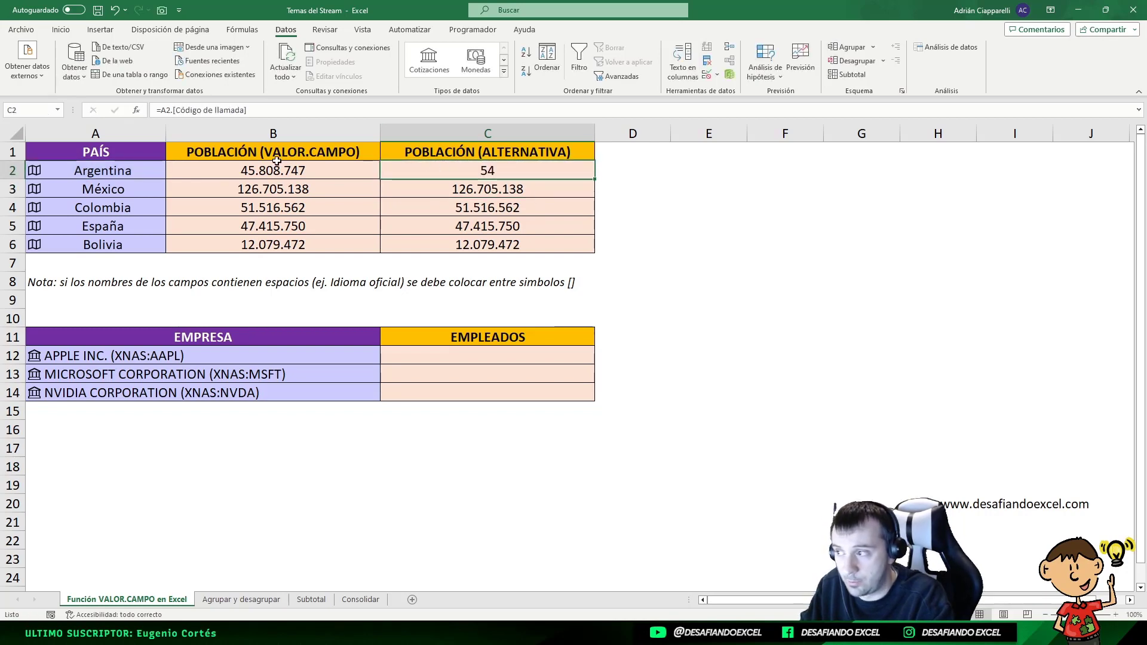
# Step: Replace the field argument in B2's VALOR.CAMPO formula with Codigo de llamada, without quotation marks
pyautogui.click(274, 166)
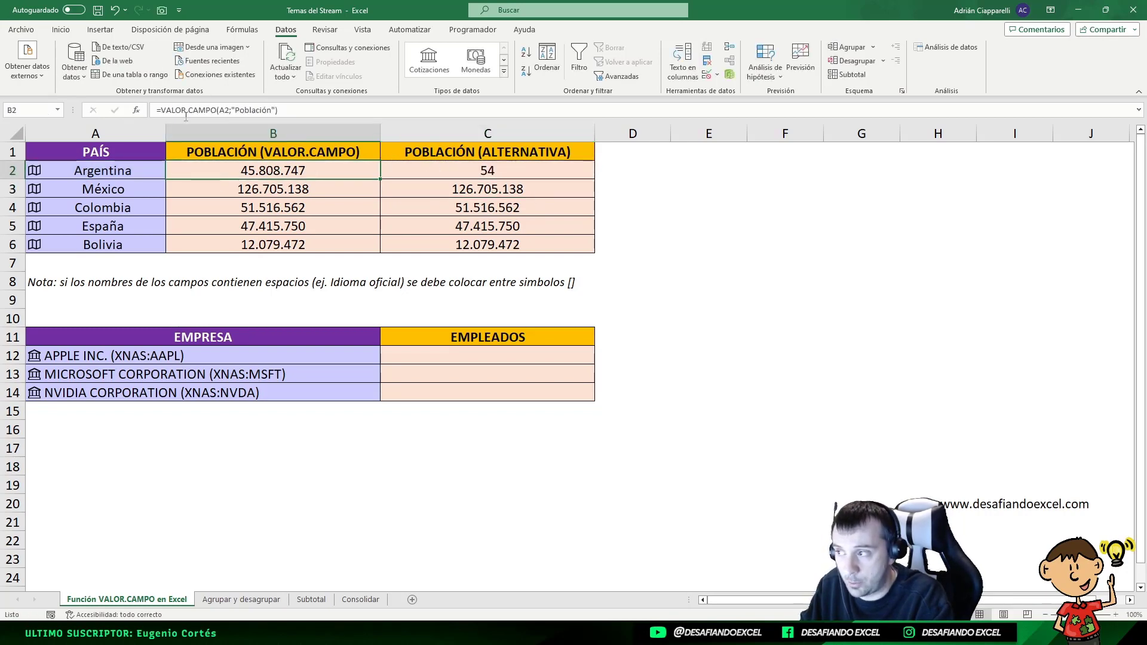
pyautogui.moveTo(276, 109); pyautogui.dragTo(233, 107)
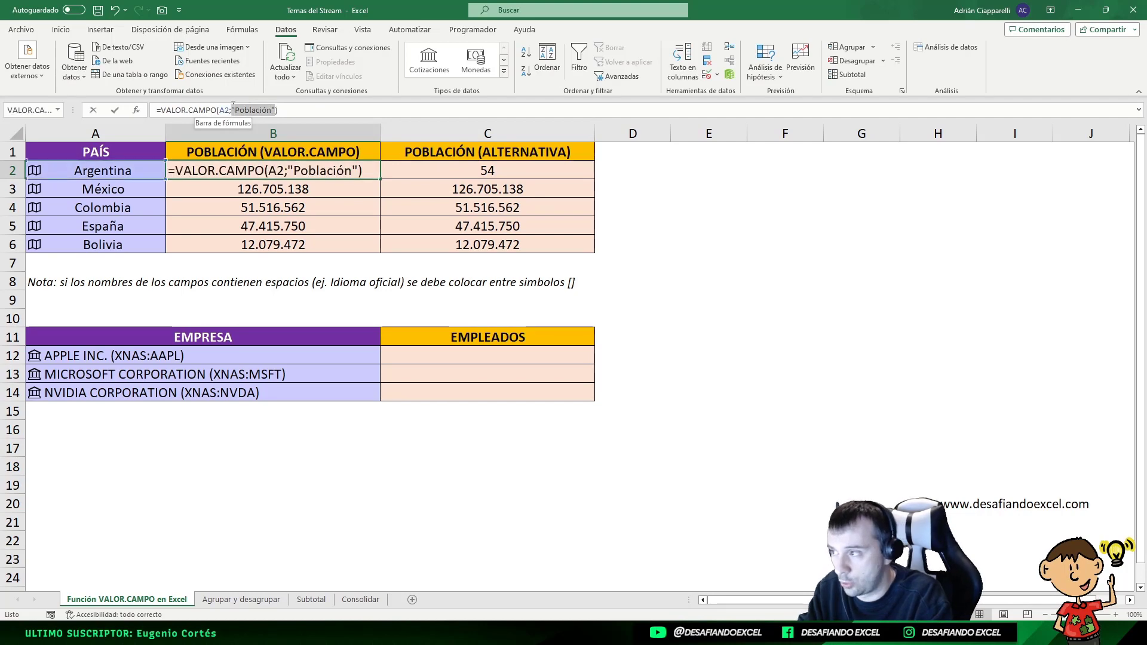
pyautogui.press('BackSpace')
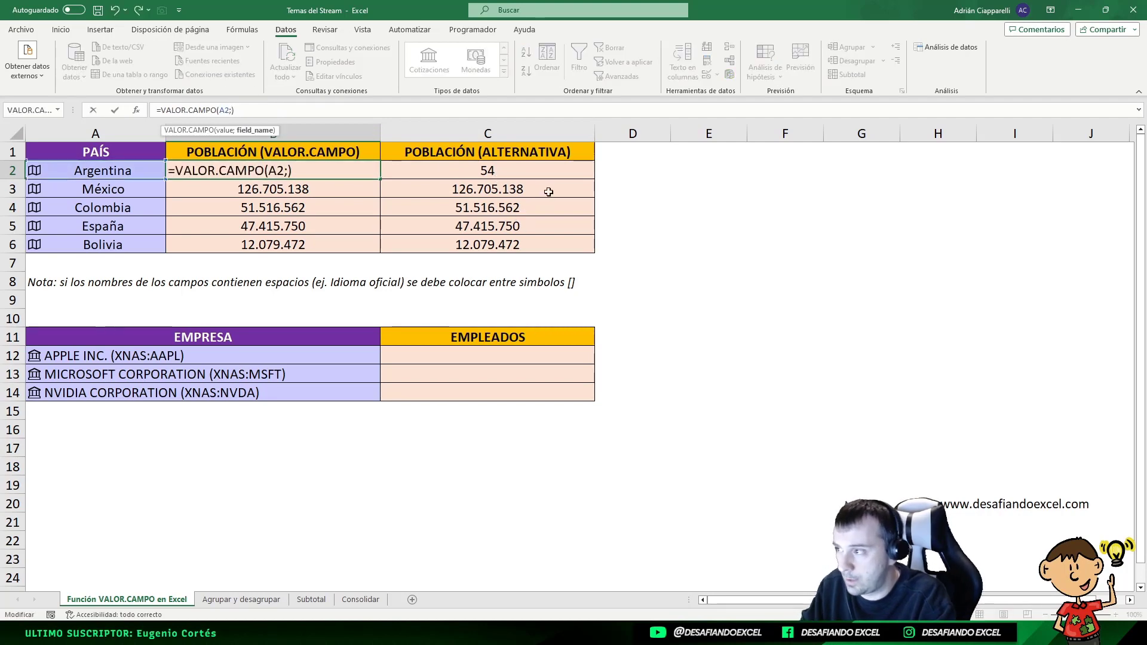
pyautogui.write('Codigo de llamad')
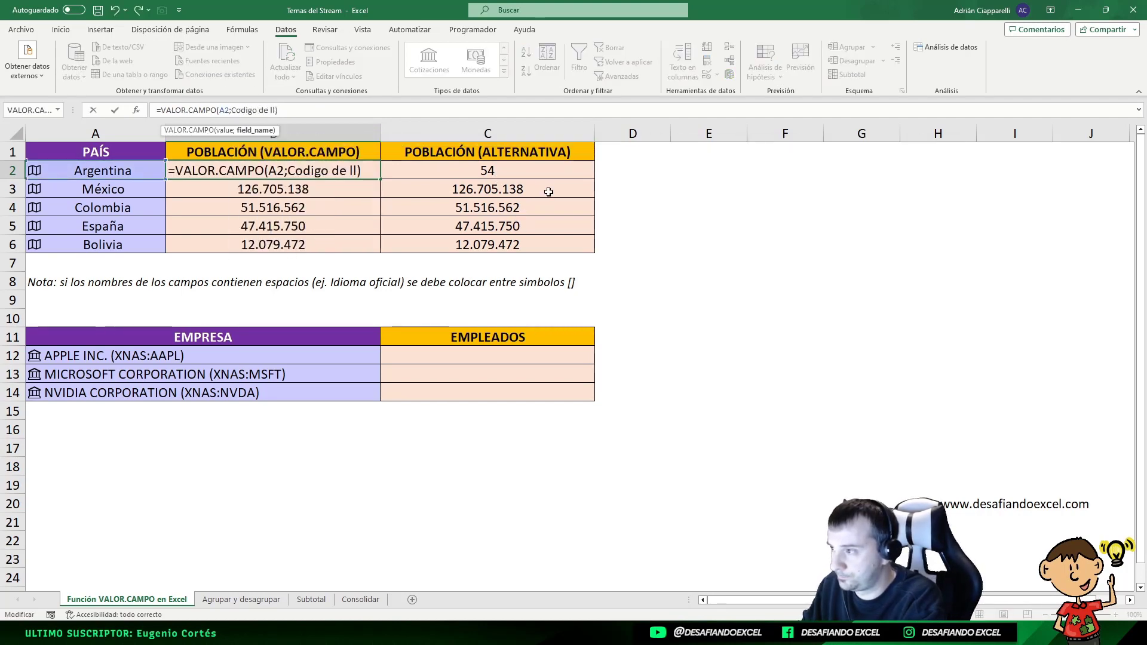
pyautogui.write('a')
pyautogui.press('Return')
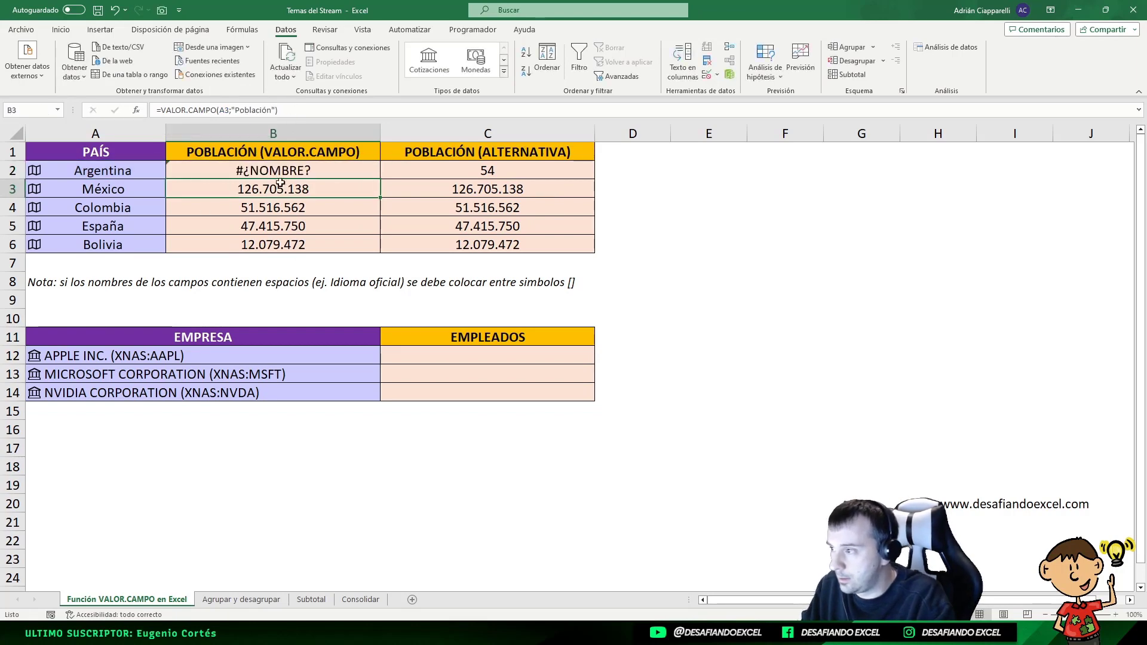
# Step: Re-enter the field argument in B2's VALOR.CAMPO formula as "Codigo de llamada" in quotation marks
pyautogui.click(278, 175)
pyautogui.click(232, 110)
pyautogui.write('"Codigo de llamada')
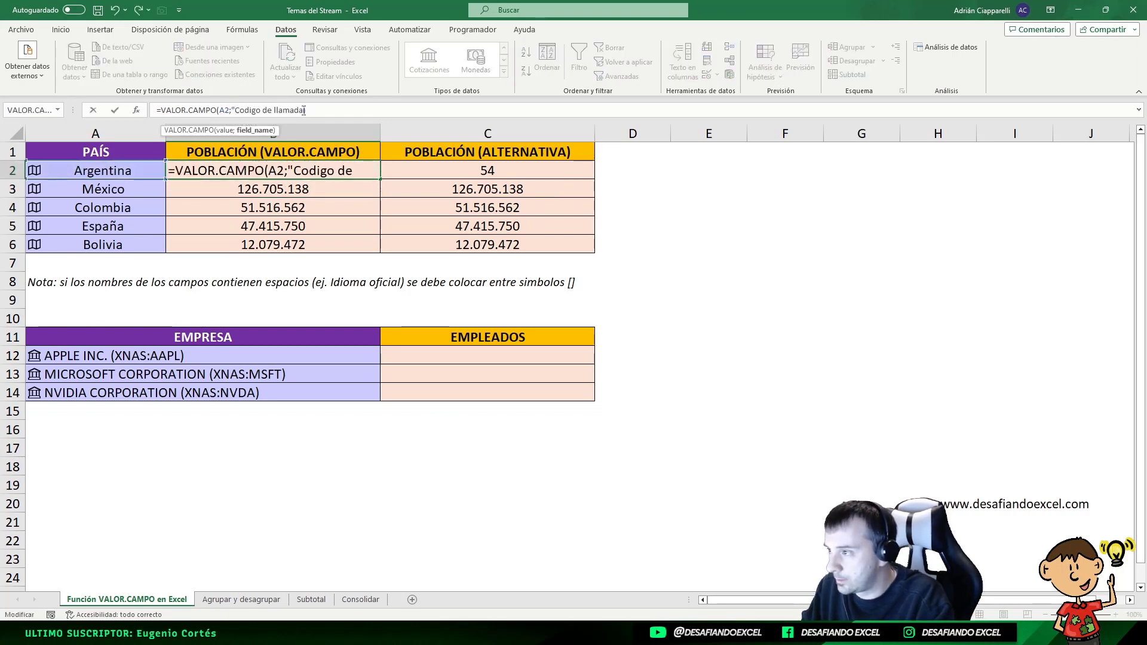
pyautogui.write('")')
pyautogui.press('Return')
pyautogui.click(302, 169)
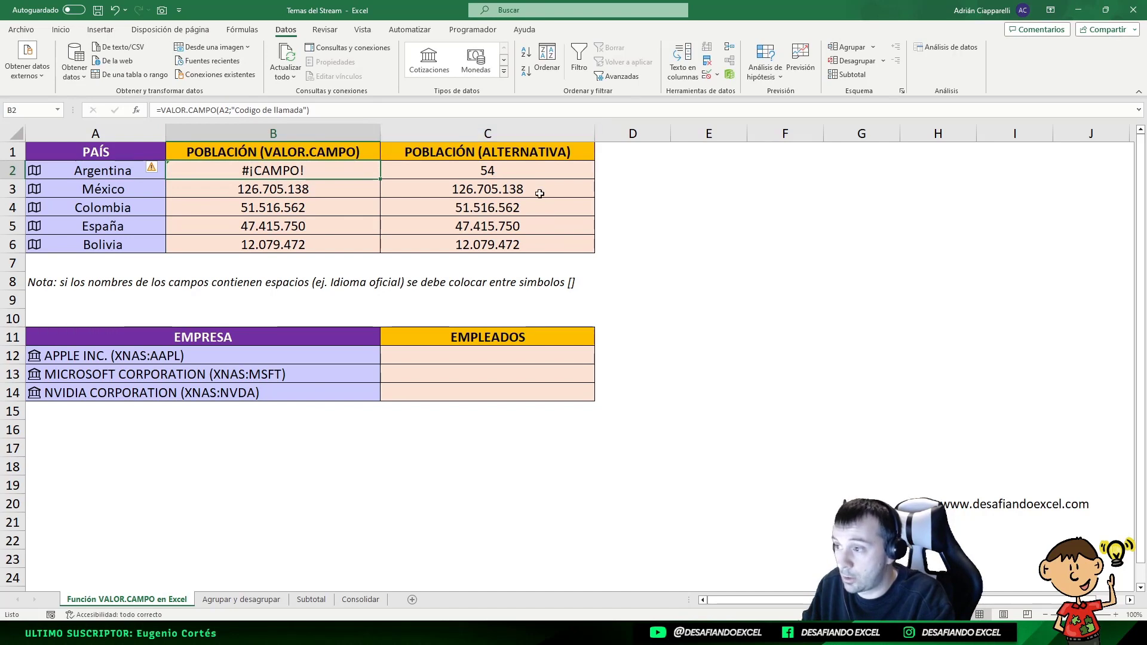
# Step: Check the field's spelling in C2's formula and correct B2's field argument to "Código de llamada" with the accent
pyautogui.doubleClick(416, 170)
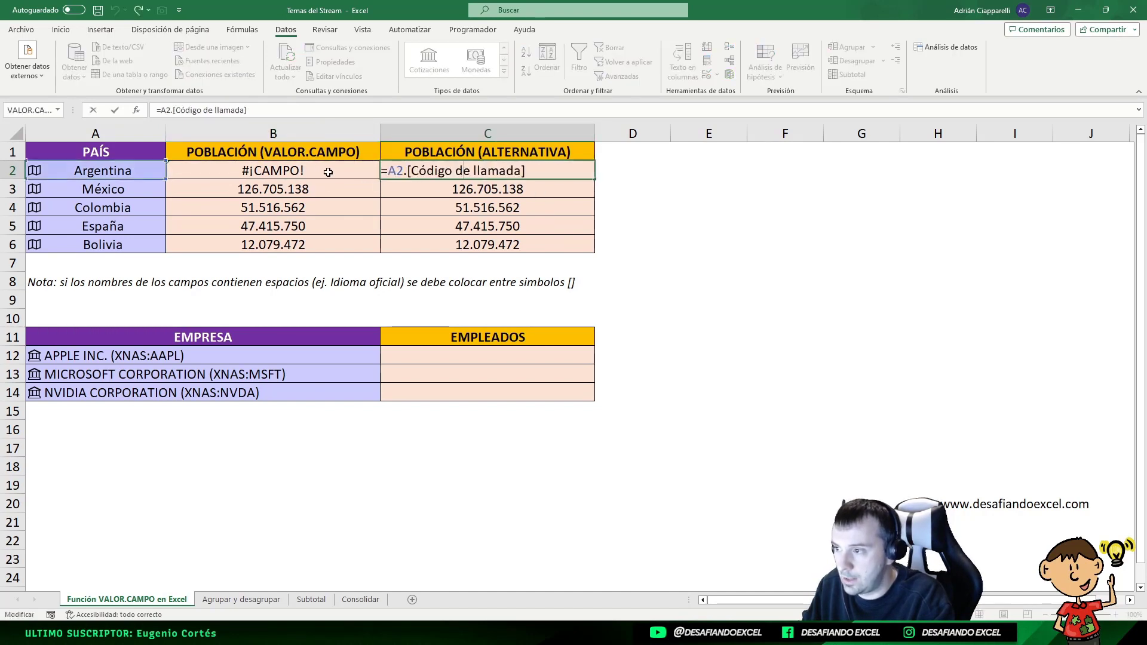
pyautogui.click(300, 174)
pyautogui.click(240, 110)
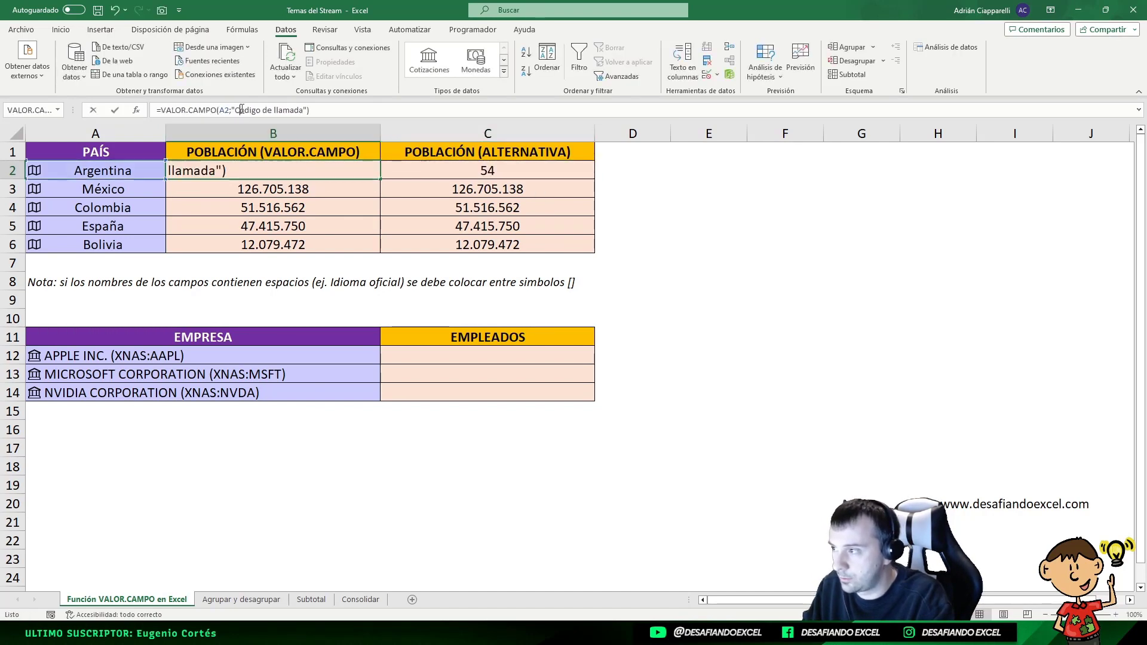
pyautogui.write('ó')
pyautogui.press('Return')
pyautogui.click(244, 109)
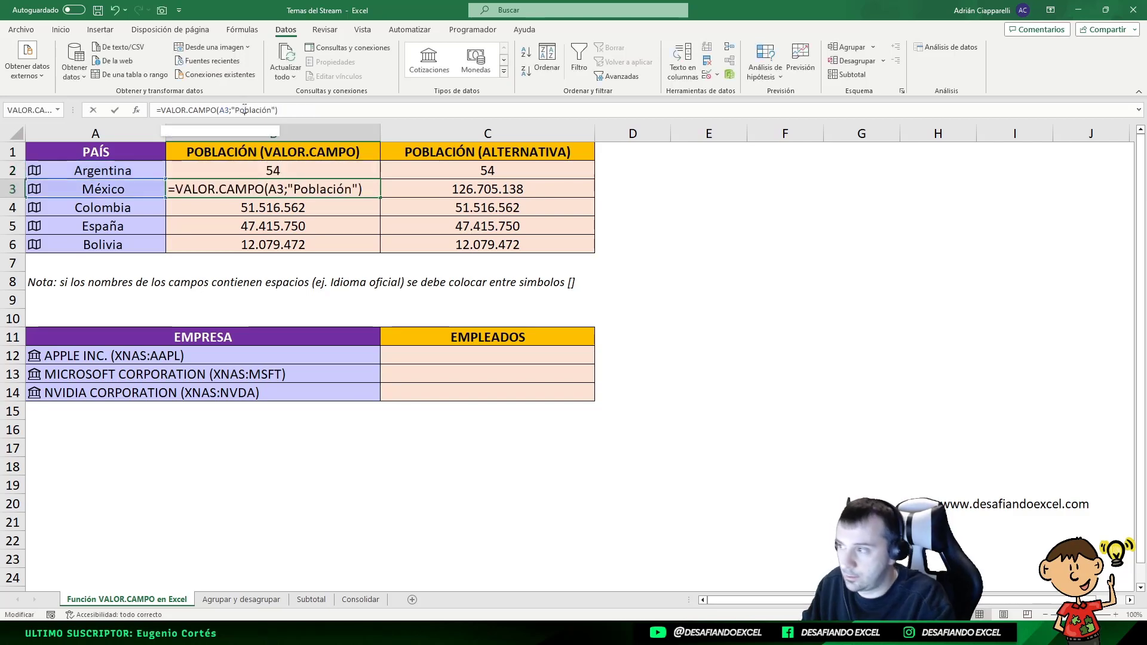
pyautogui.click(303, 174)
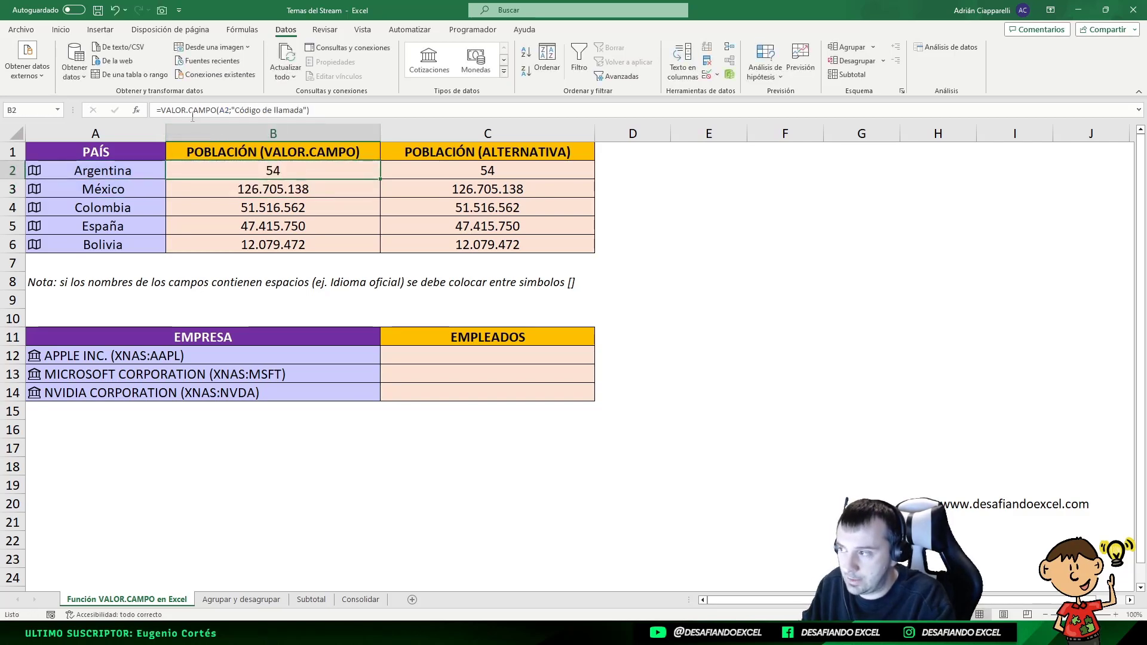
# Step: Compare the quoted field name in B2's VALOR.CAMPO formula with the bracketed field reference in C2
pyautogui.moveTo(234, 109); pyautogui.dragTo(303, 109)
pyautogui.click(243, 109)
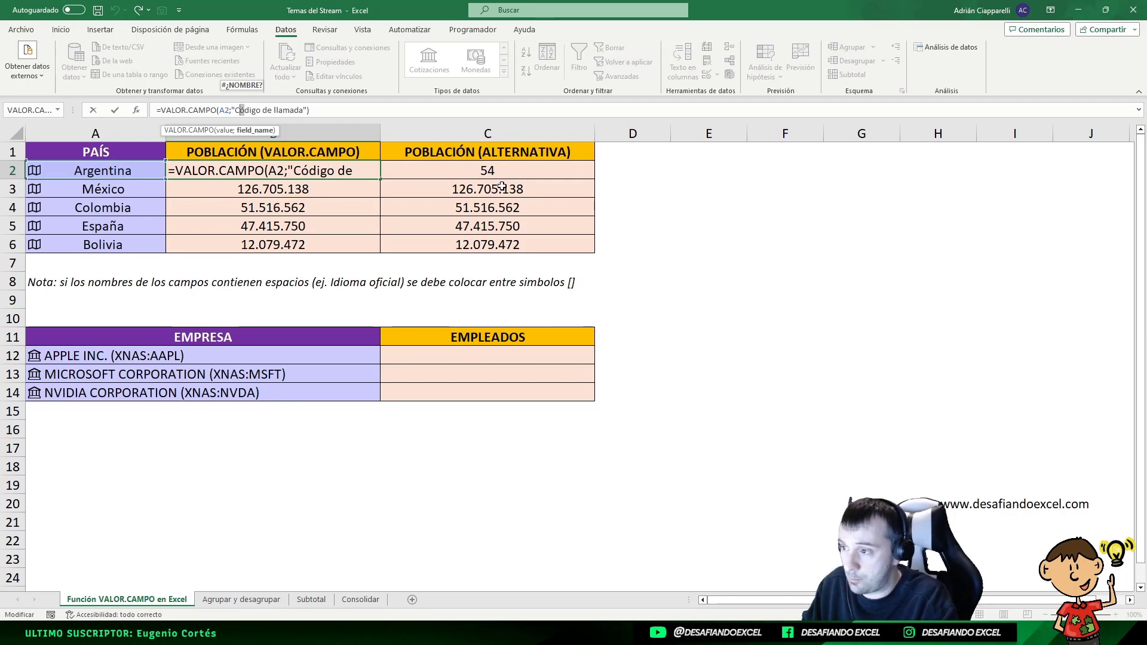
pyautogui.click(478, 172)
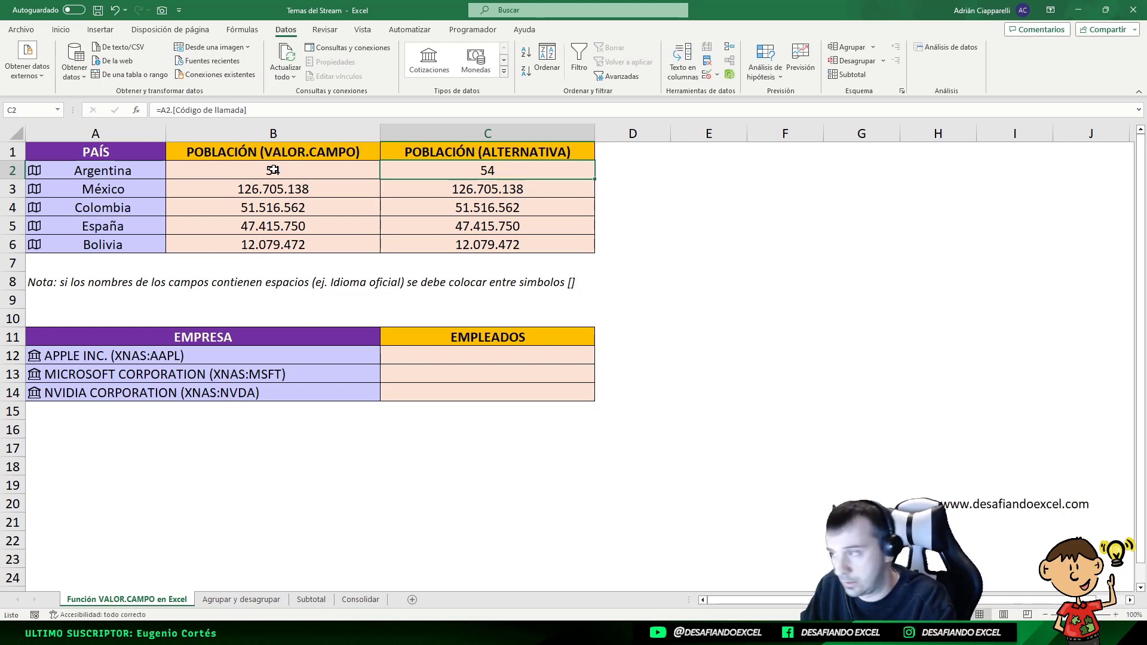
pyautogui.moveTo(380, 170); pyautogui.dragTo(412, 167)
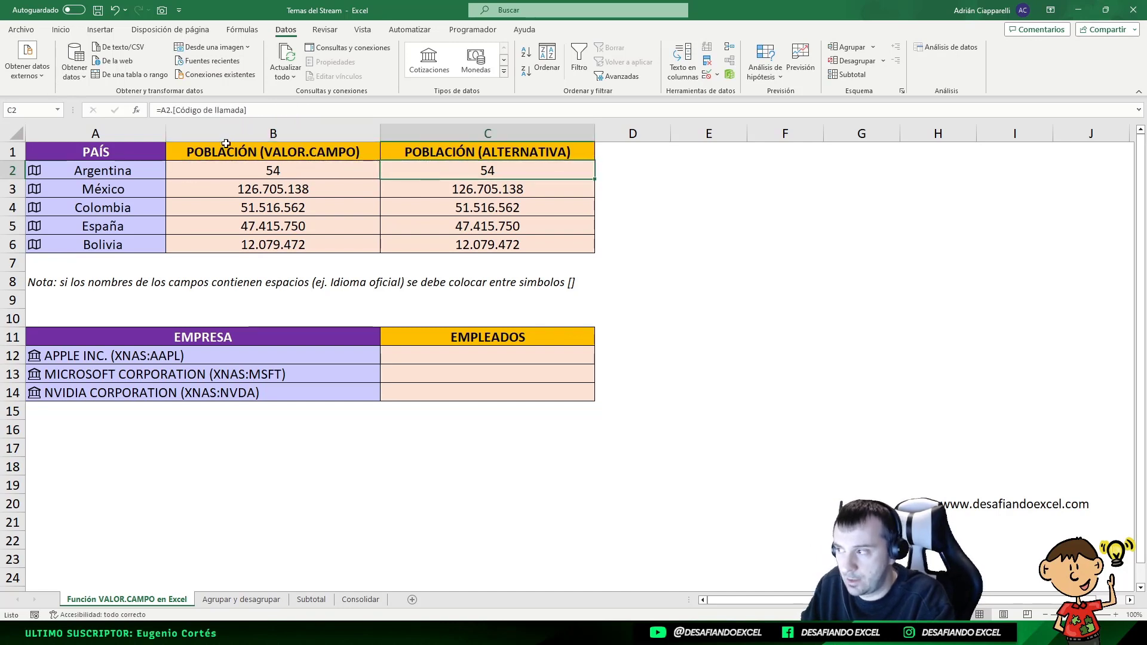
pyautogui.click(350, 190)
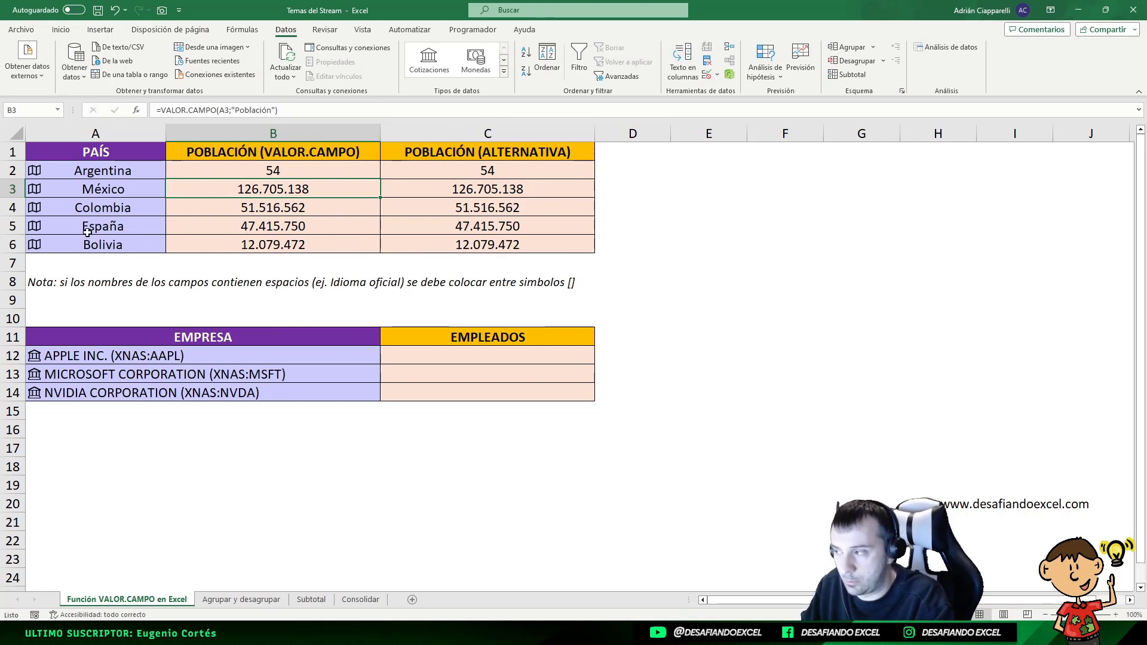
# Step: Examine the available linked data types for the Argentina cell A2 and the Apple company cell A12
pyautogui.click(124, 173)
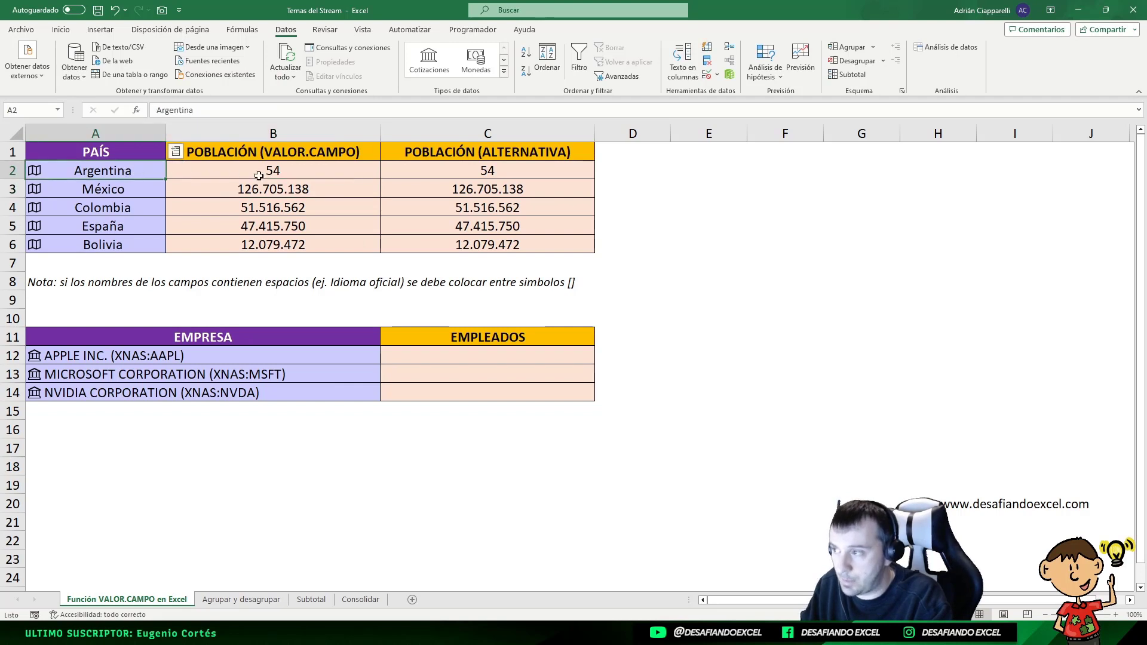
pyautogui.click(502, 71)
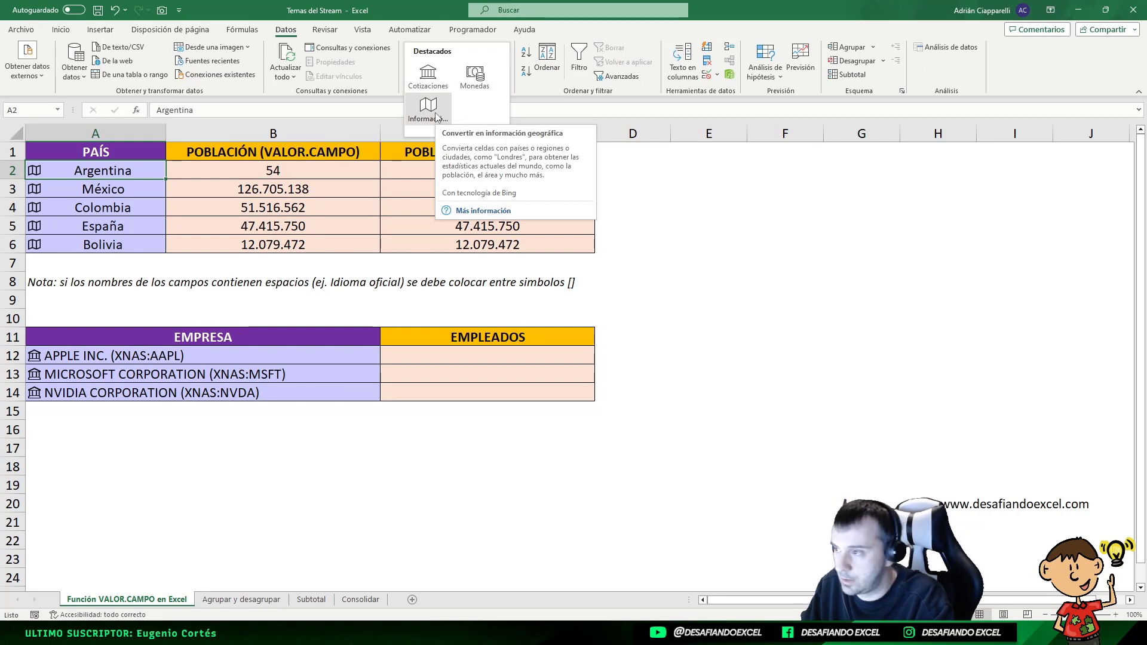
pyautogui.click(158, 325)
pyautogui.click(190, 347)
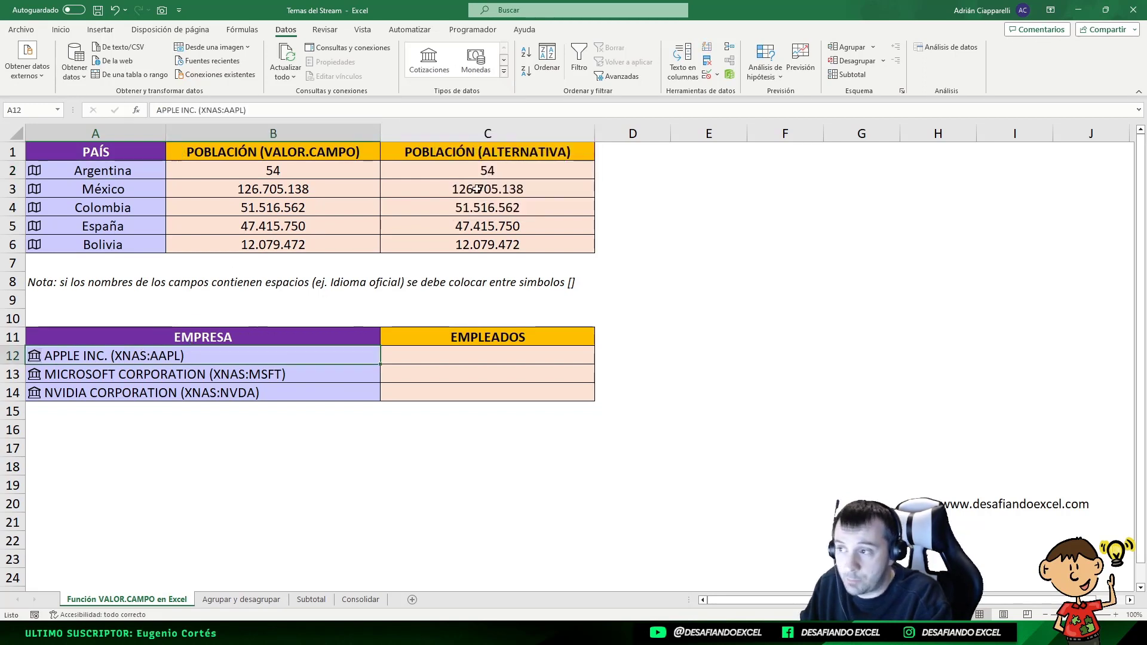
pyautogui.click(503, 71)
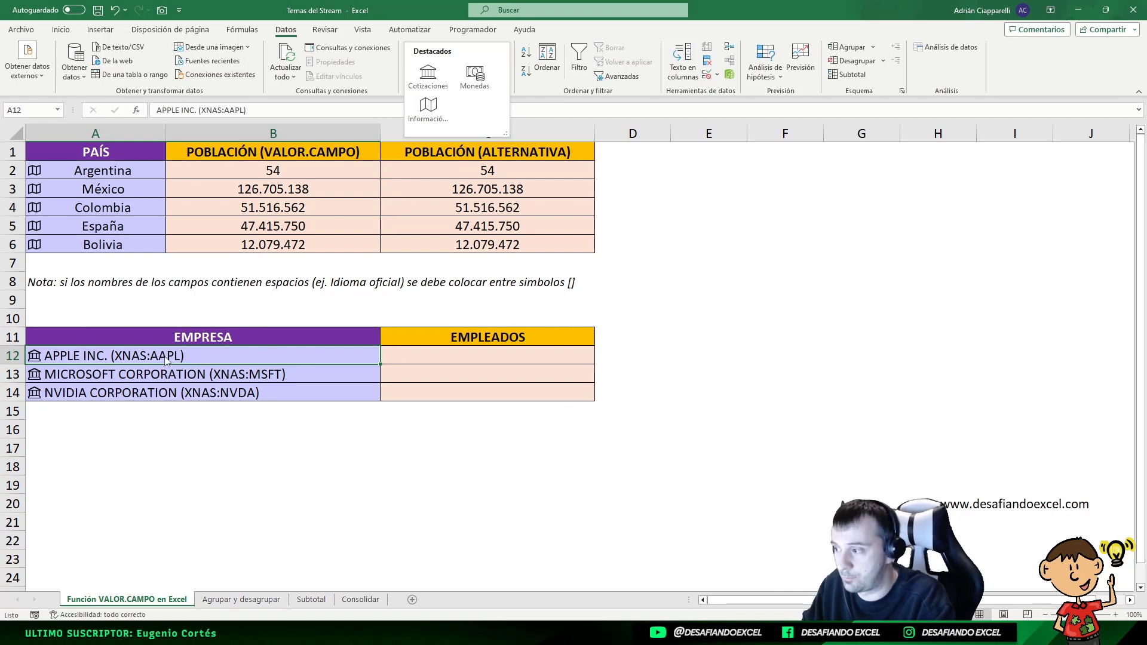
# Step: Replace the contents of A12 with Apple and convert the cell to the Cotizaciones data type
pyautogui.click(206, 352)
pyautogui.press('Delete')
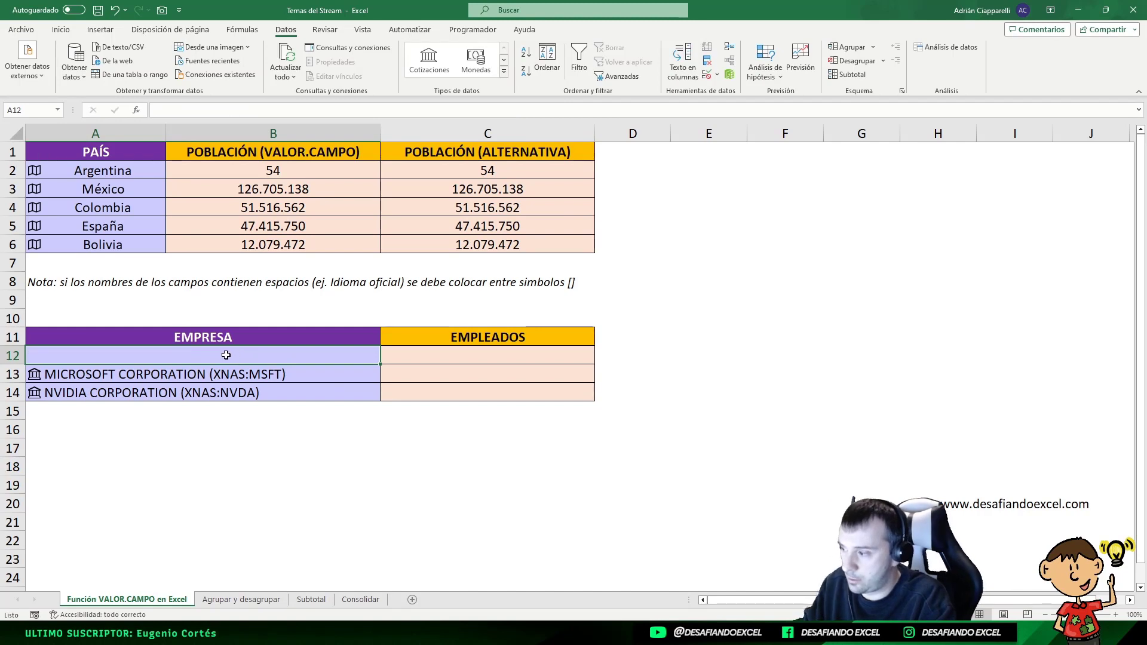
pyautogui.write('Apple')
pyautogui.press('Return')
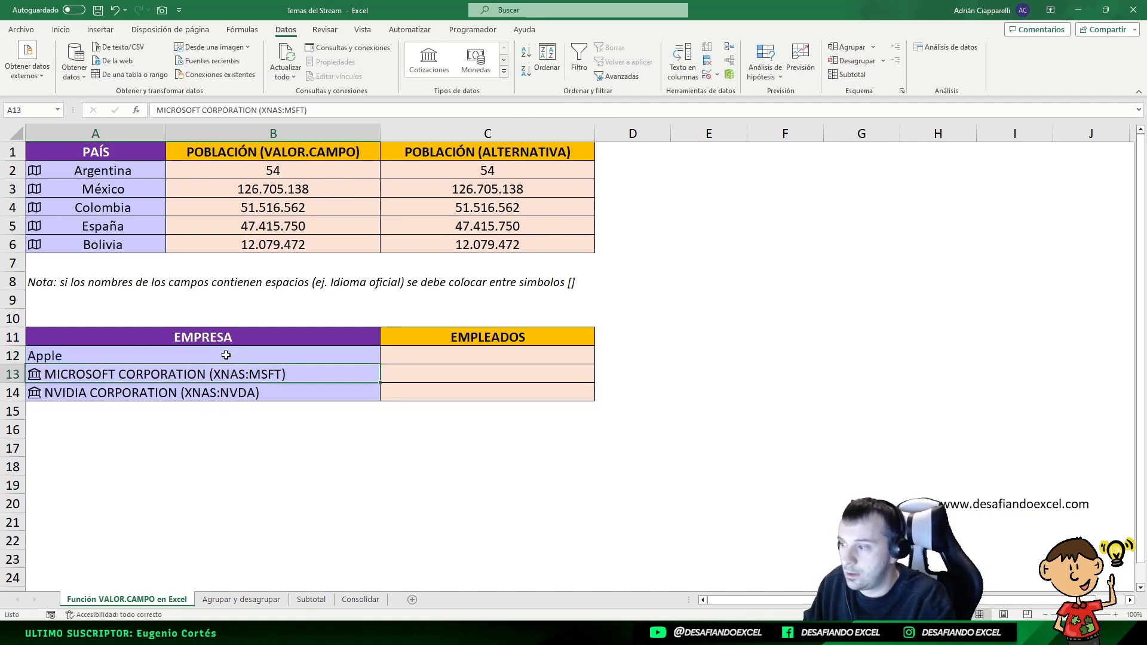
pyautogui.click(226, 355)
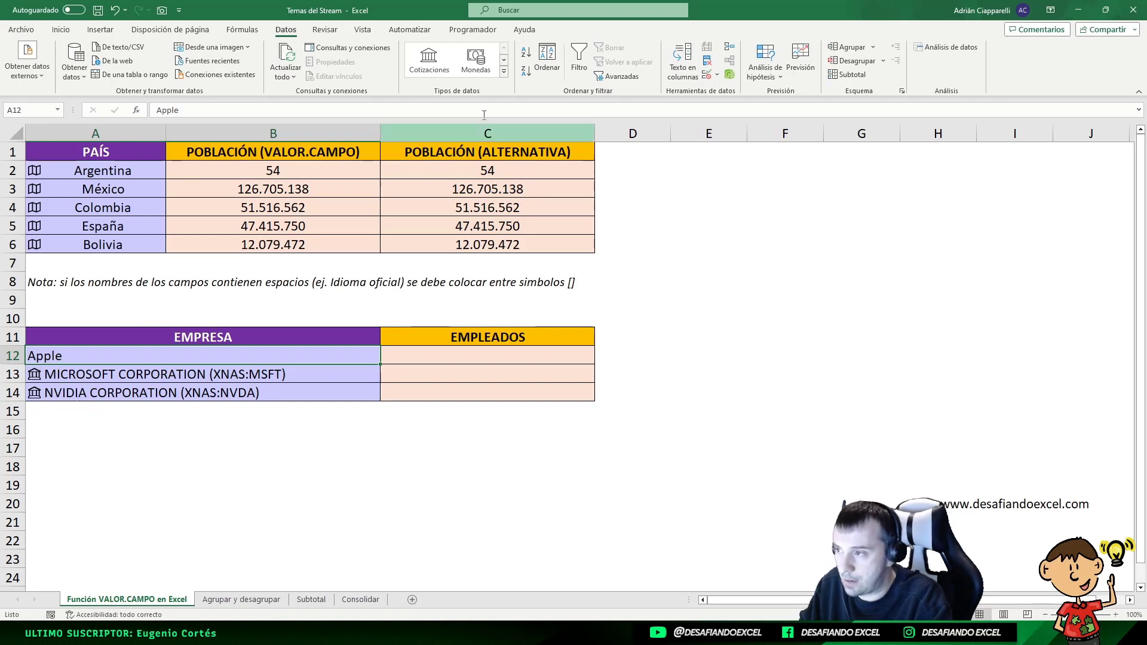
pyautogui.click(428, 62)
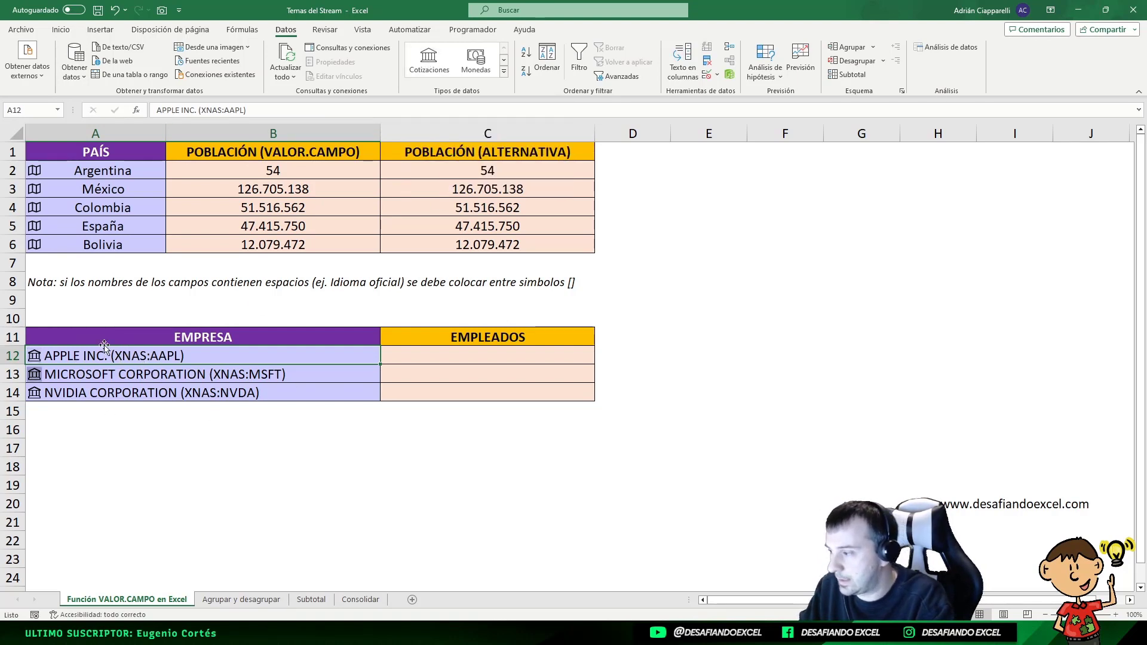
# Step: Examine the fields on Apple's data card in A12, from price through market figures, and close the card
pyautogui.click(33, 357)
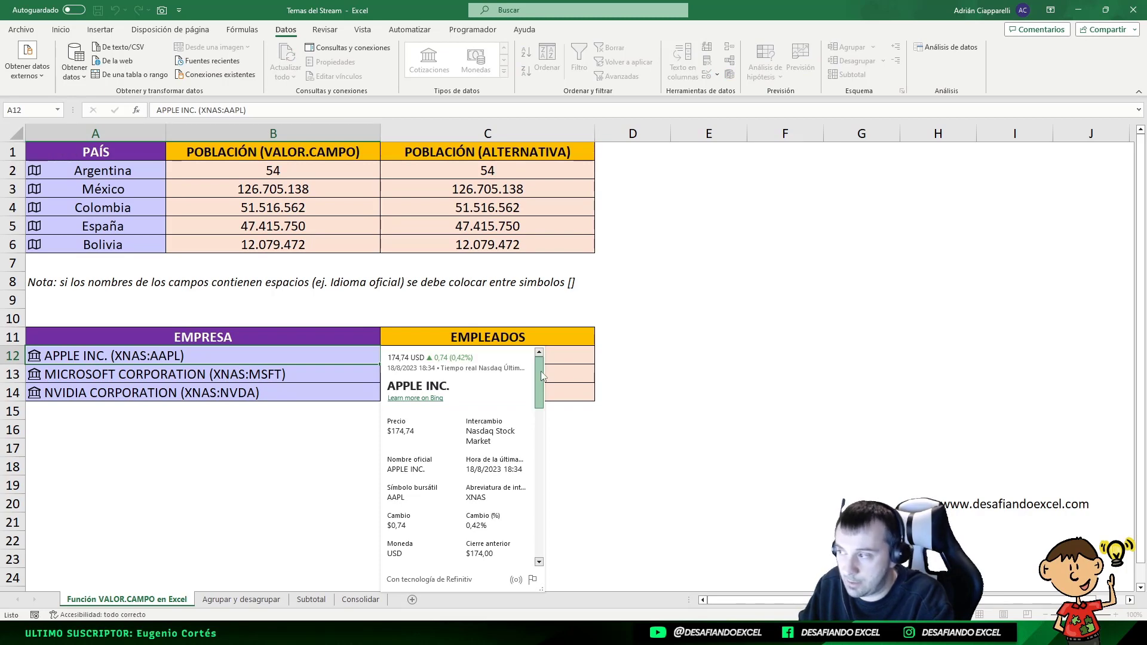
pyautogui.moveTo(541, 375)
pyautogui.mouseDown()
pyautogui.moveTo(533, 529)
pyautogui.moveTo(540, 376)
pyautogui.mouseUp()
pyautogui.scroll(-2, 471, 445)
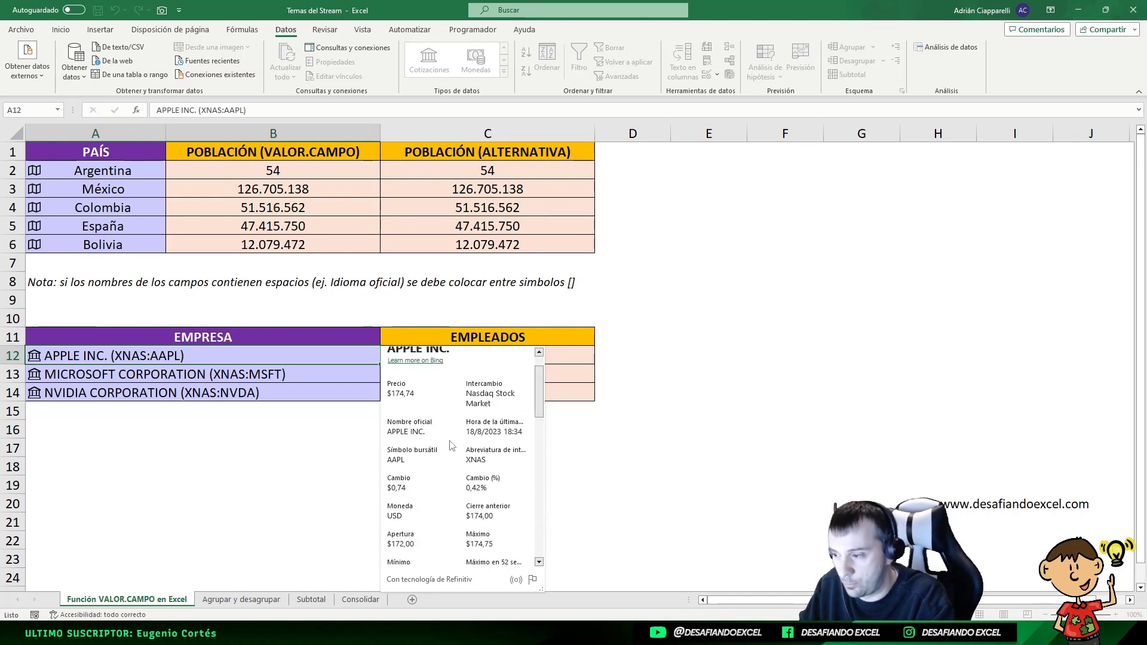
pyautogui.scroll(-1, 471, 445)
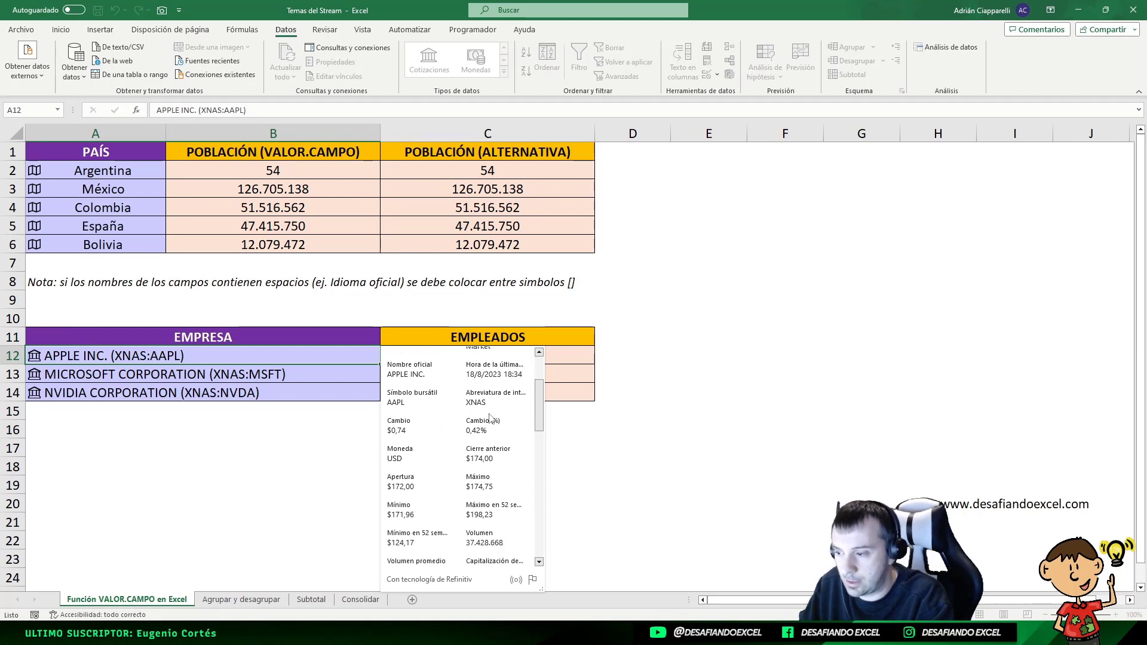
pyautogui.scroll(-1, 445, 478)
pyautogui.scroll(-2, 524, 458)
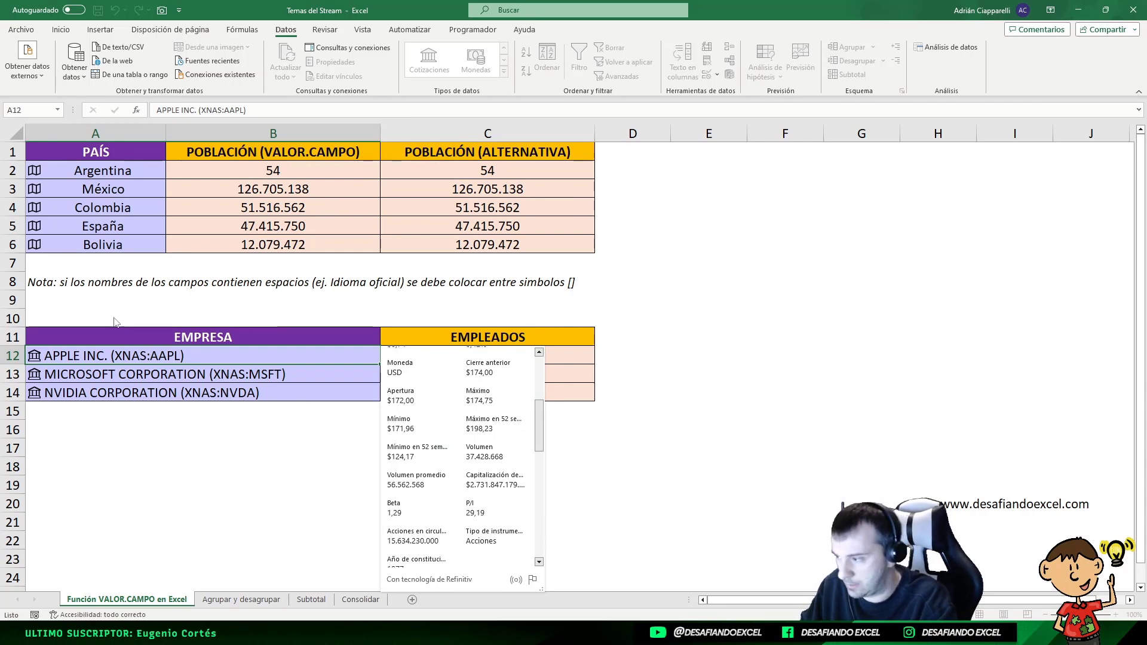
pyautogui.scroll(2, 470, 443)
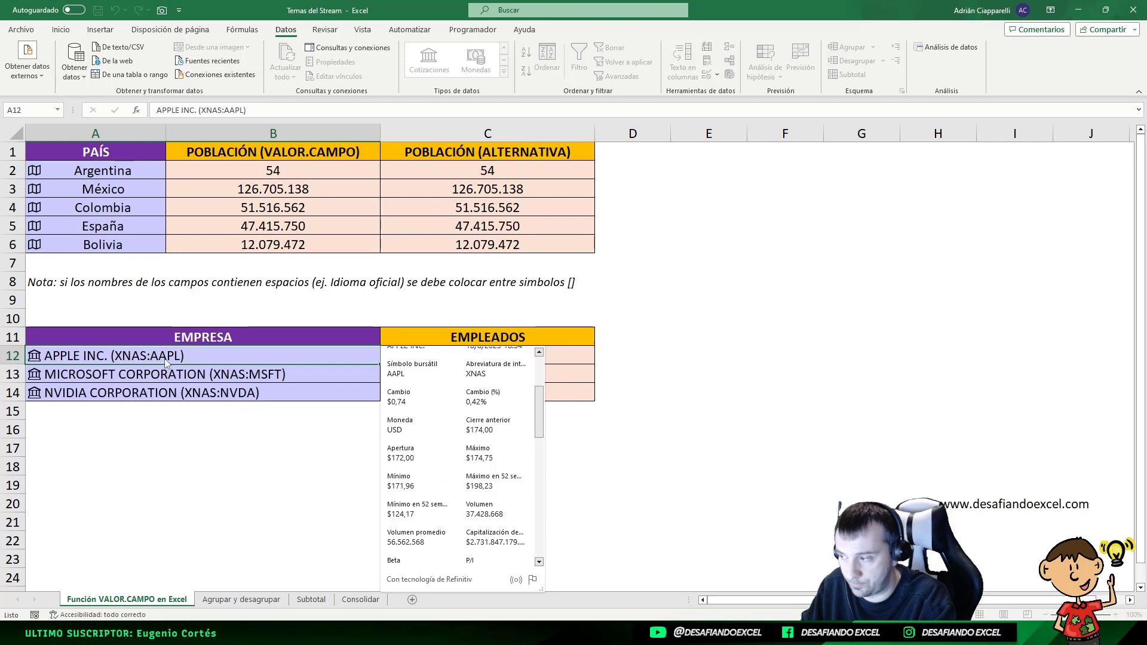
pyautogui.press('Escape')
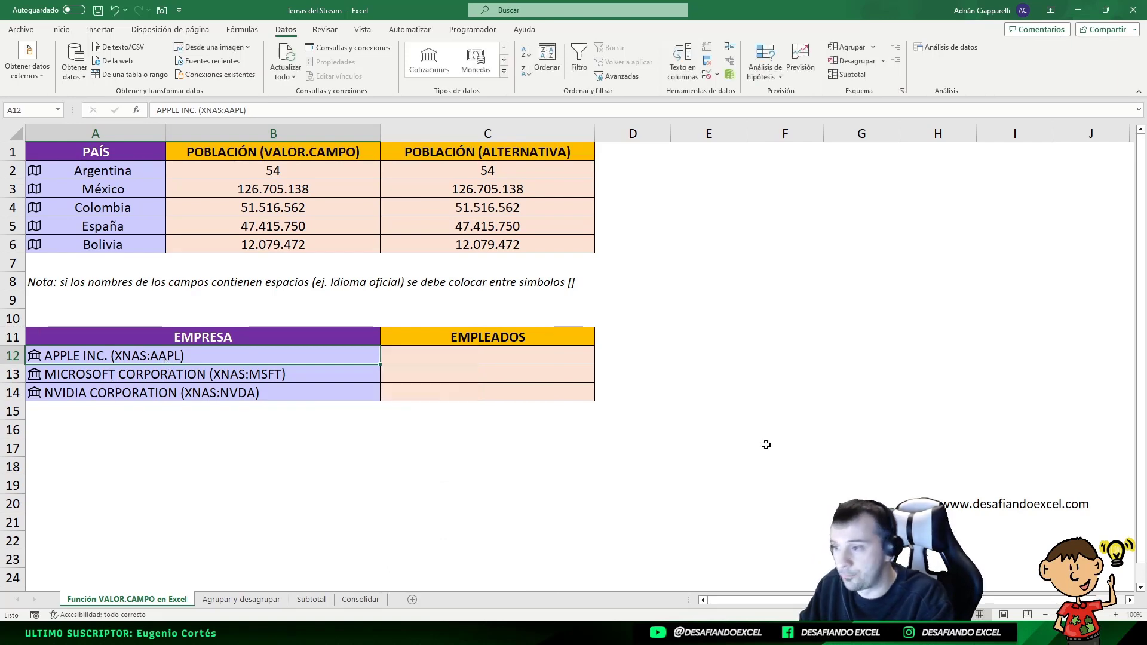
# Step: Try to build =VALOR.CAMPO(A12.Empleados) in C12, picking the Empleados field from the Apple cell's field list
pyautogui.click(425, 353)
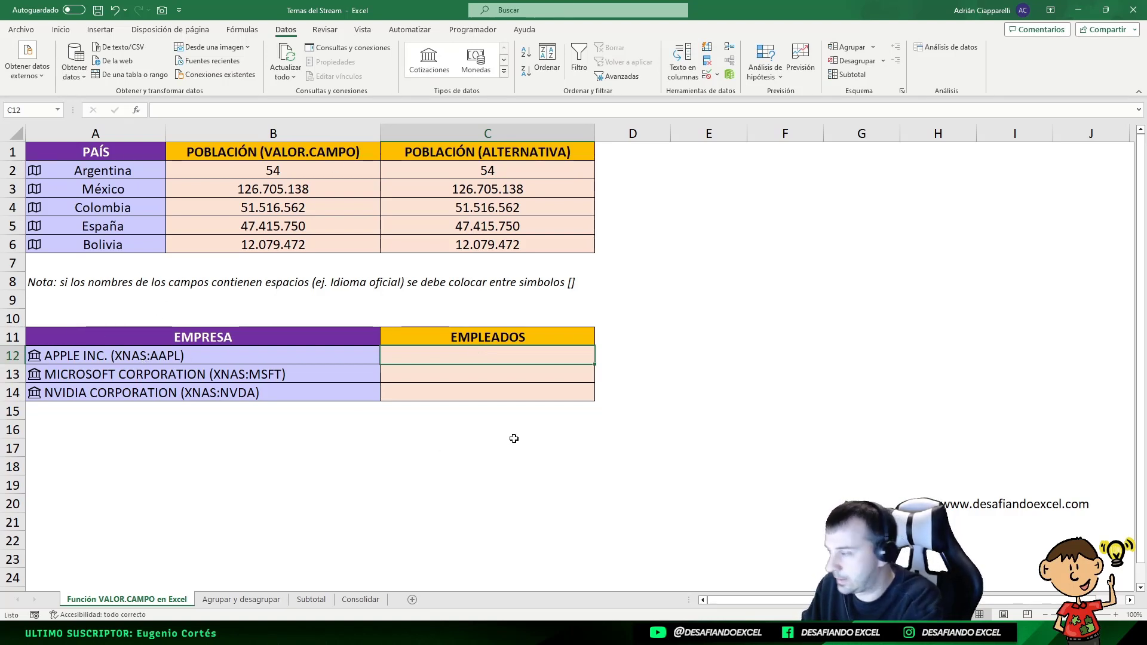
pyautogui.write('=')
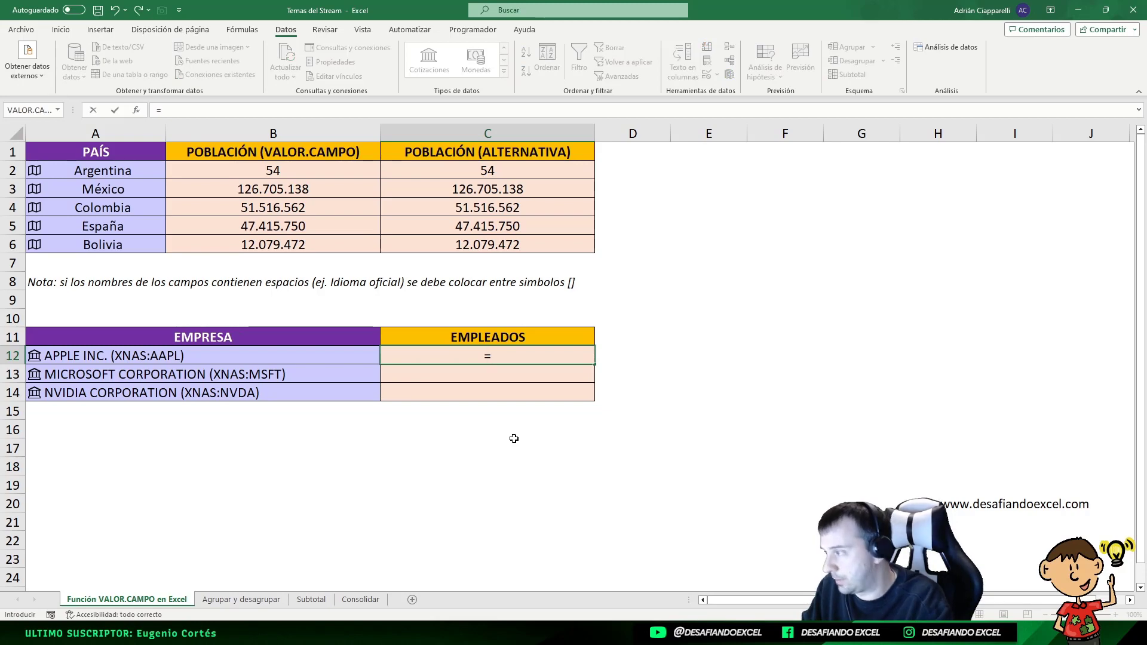
pyautogui.write('valor')
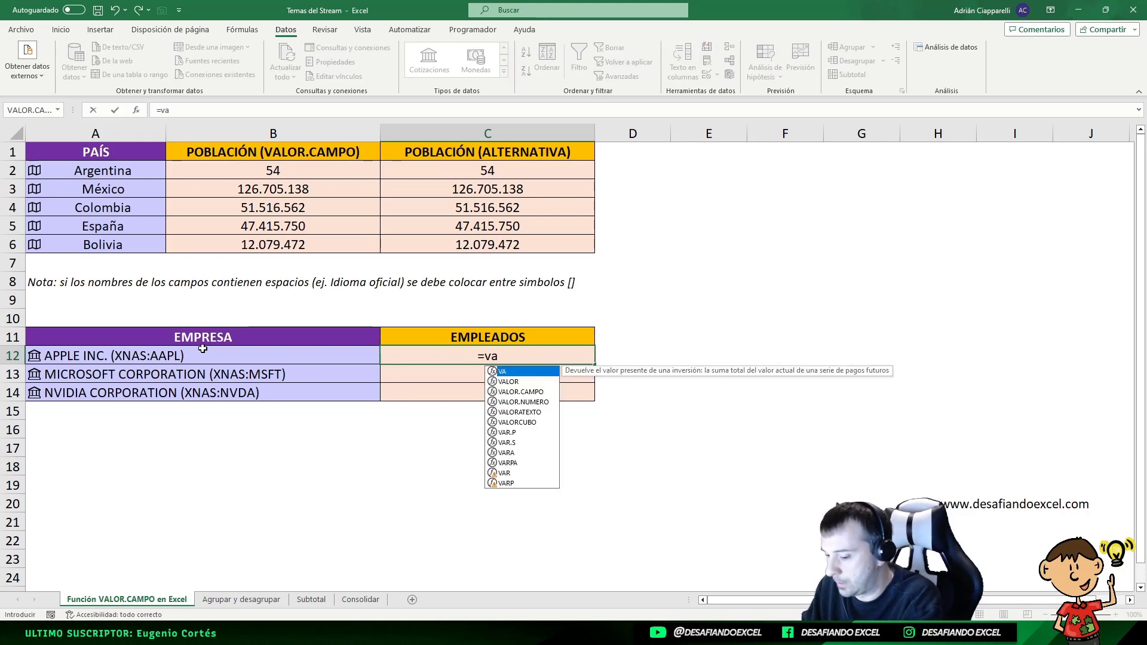
pyautogui.press('BackSpace')
pyautogui.press('BackSpace')
pyautogui.press('BackSpace')
pyautogui.press('BackSpace')
pyautogui.press('BackSpace')
pyautogui.write('VAL')
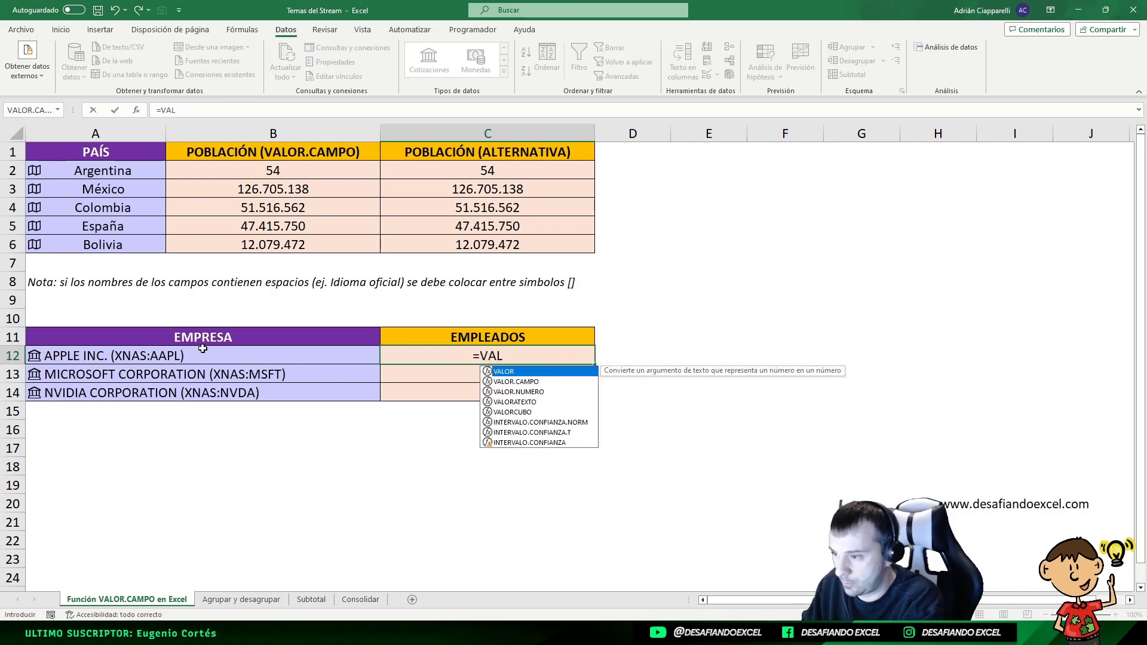
pyautogui.write('OR.CAMPO(')
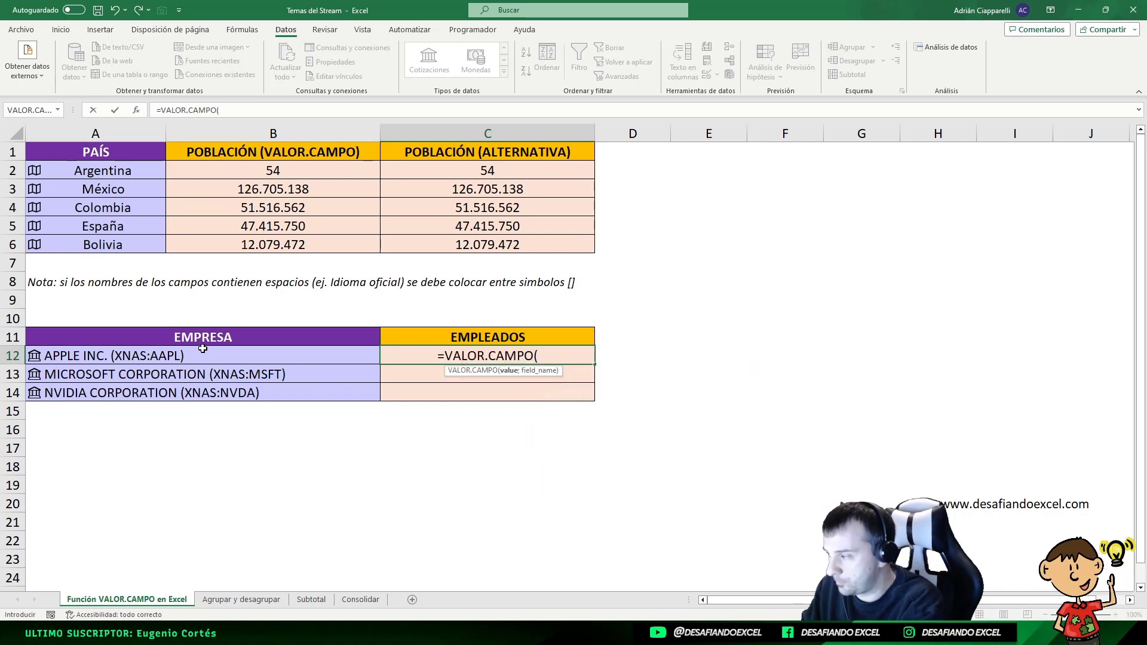
pyautogui.click(234, 354)
pyautogui.write(';')
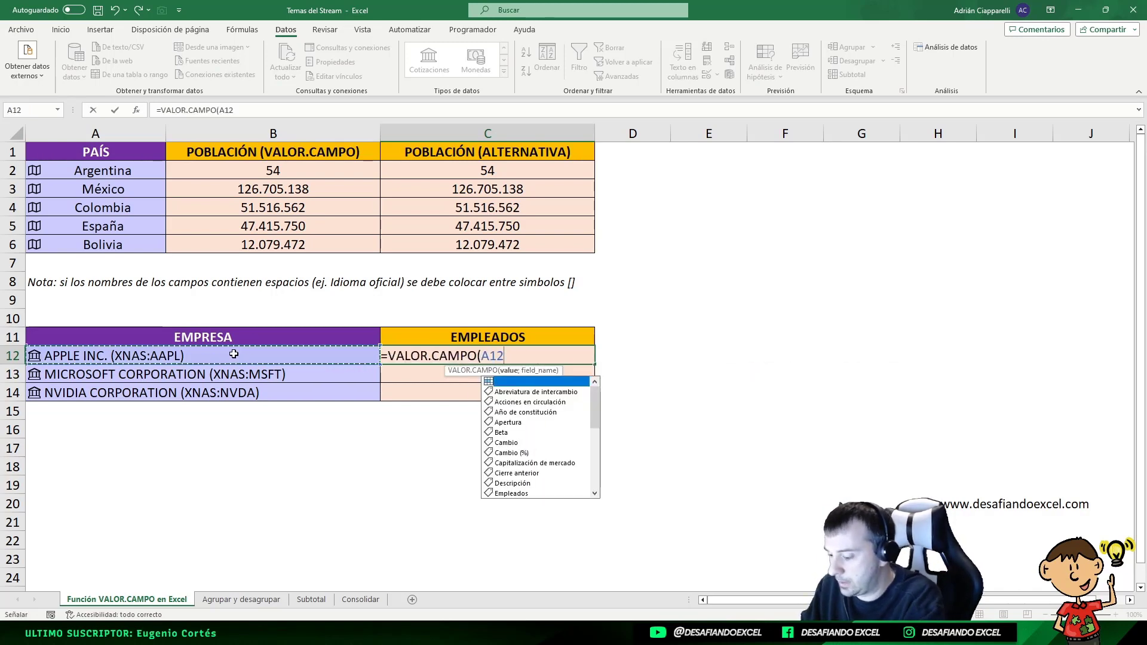
pyautogui.write('"')
pyautogui.press('BackSpace')
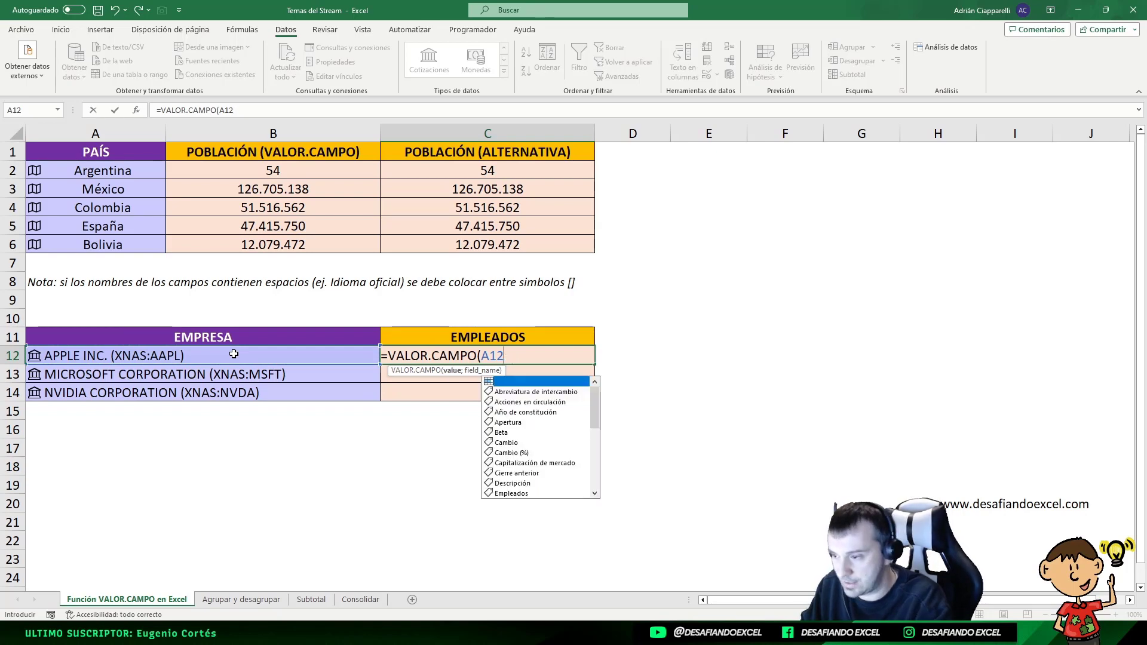
pyautogui.moveTo(593, 406); pyautogui.dragTo(591, 436)
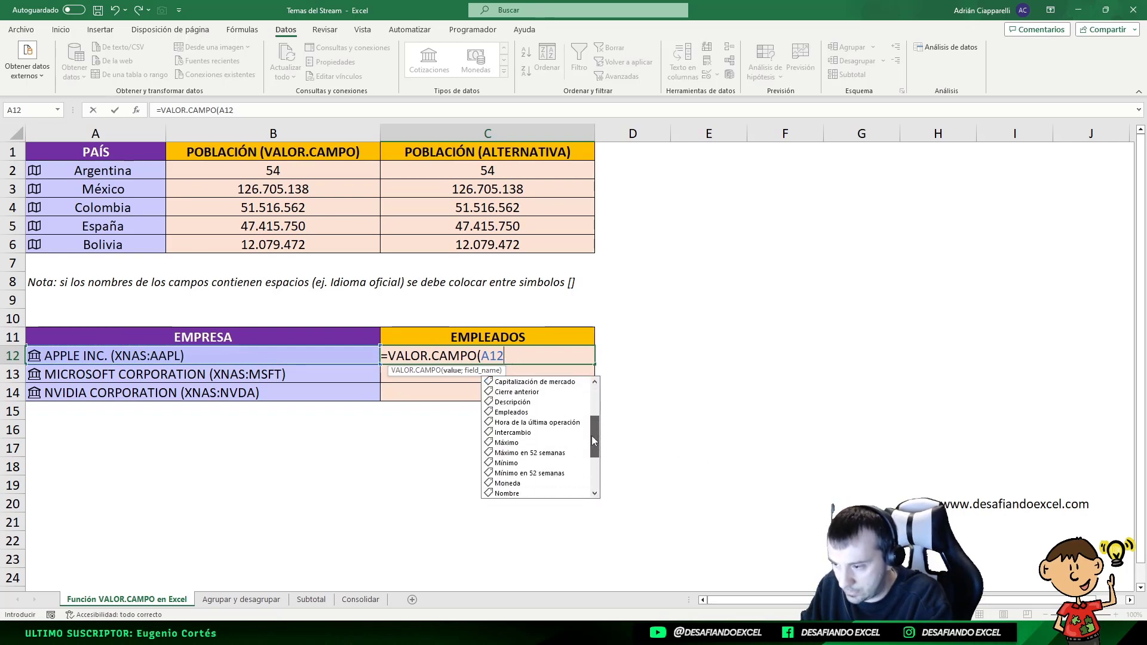
pyautogui.doubleClick(514, 414)
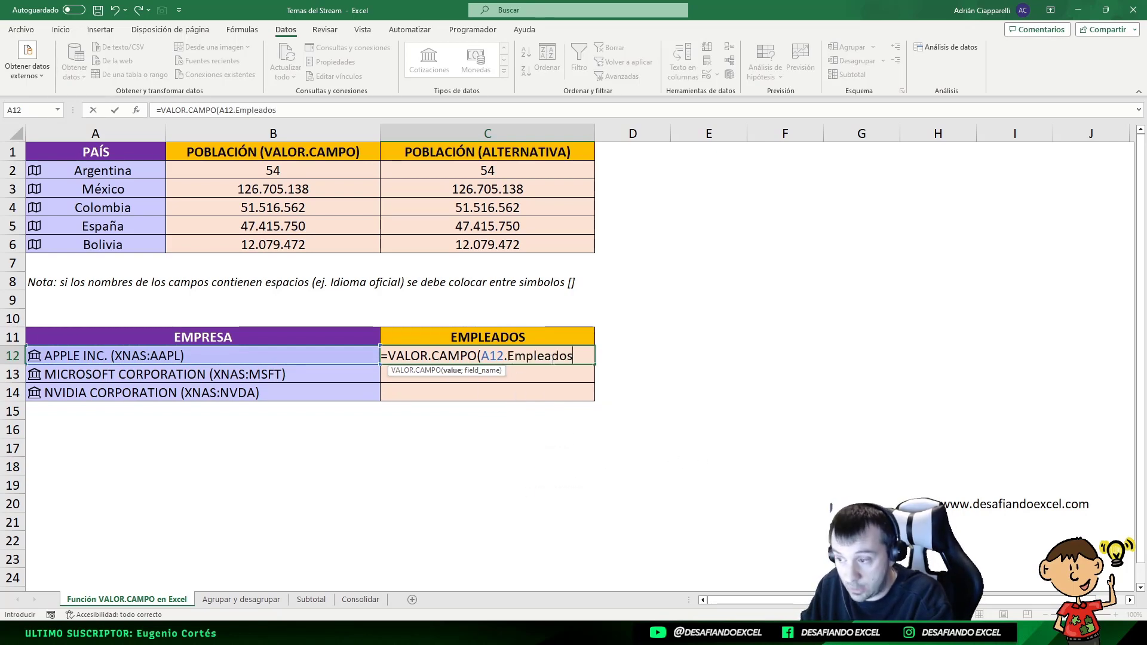
pyautogui.write(')')
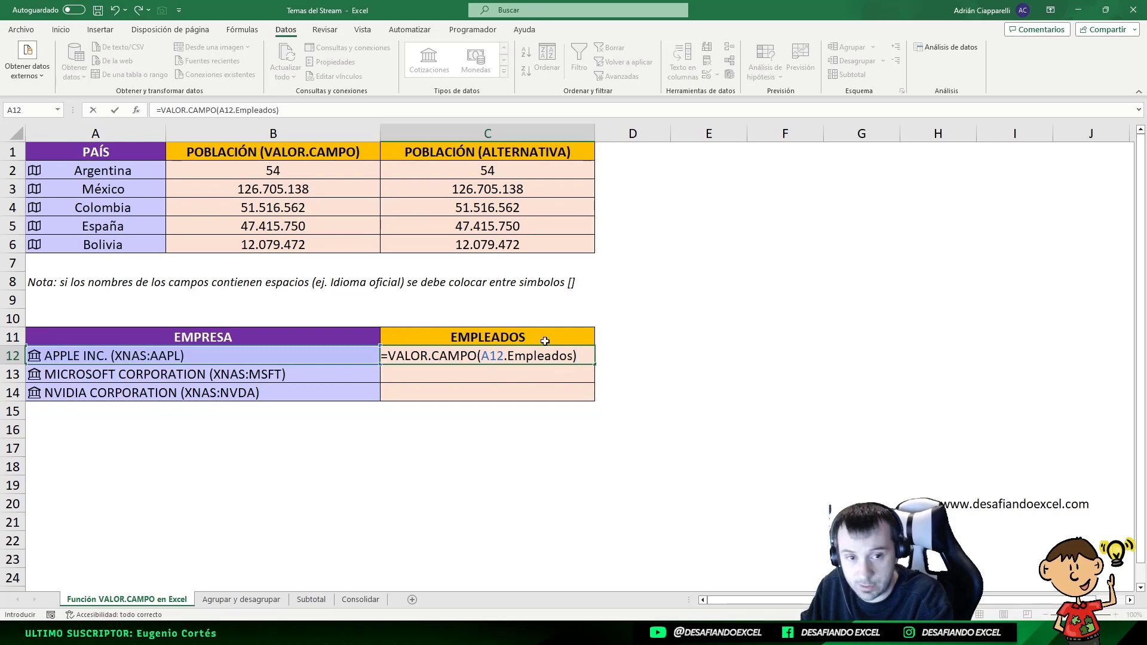
# Step: Try to turn Empleados into a separate quoted argument after A12 in C12's formula, and undo the edits
pyautogui.click(505, 355)
pyautogui.press('Delete')
pyautogui.write(';')
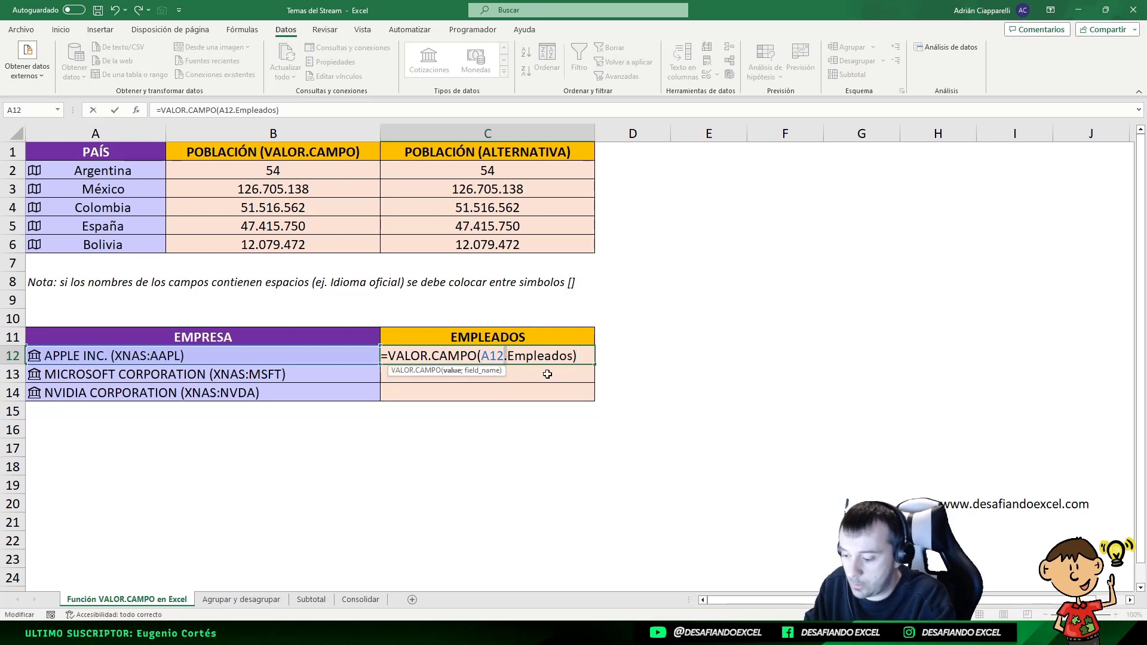
pyautogui.write('"')
pyautogui.click(583, 354)
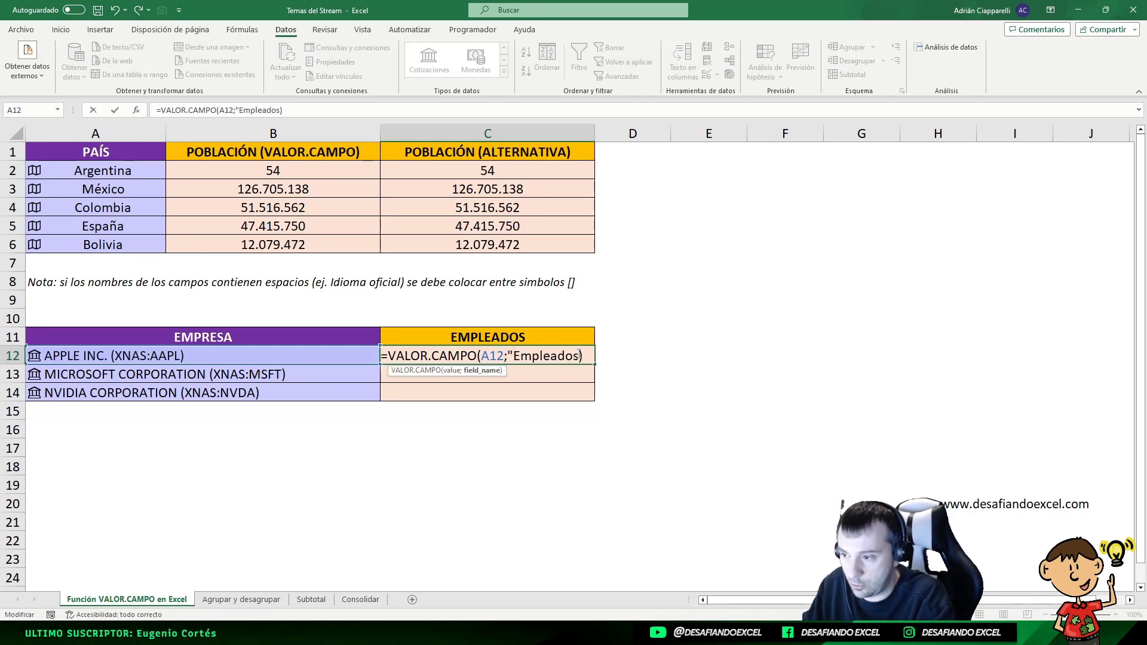
pyautogui.write('"')
pyautogui.hotkey('ctrl', 'z')
pyautogui.hotkey('ctrl', 'z')
pyautogui.hotkey('ctrl', 'z')
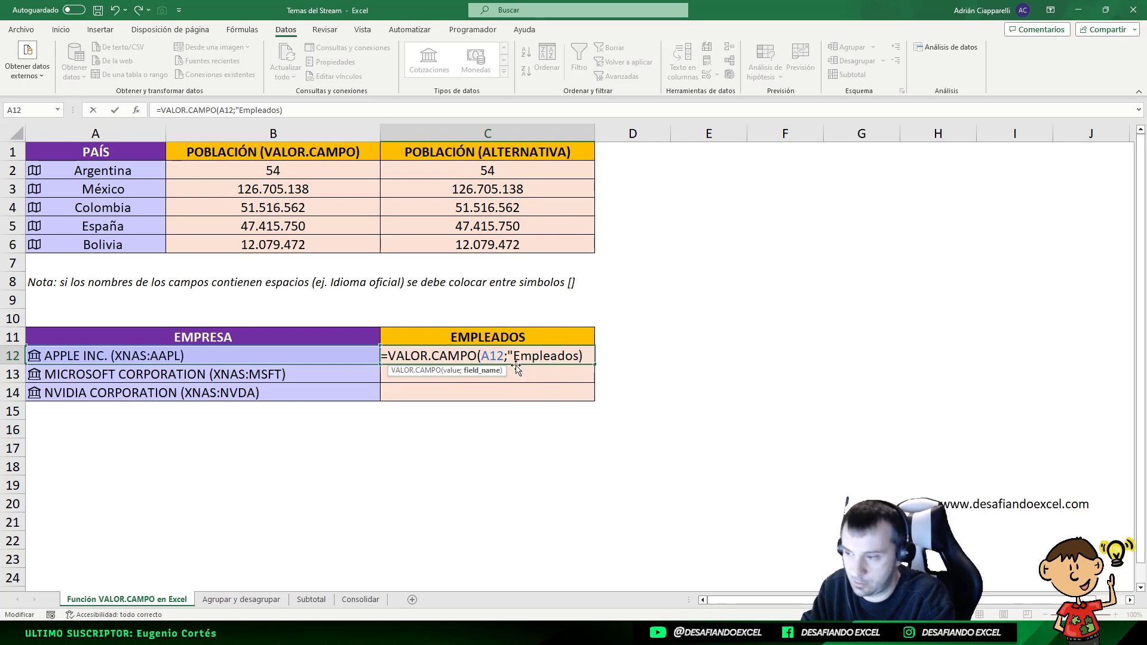
# Step: Try to enter =VALOR.CAMPO(A12.Empleados) in C12, and discard the entry
pyautogui.write('.')
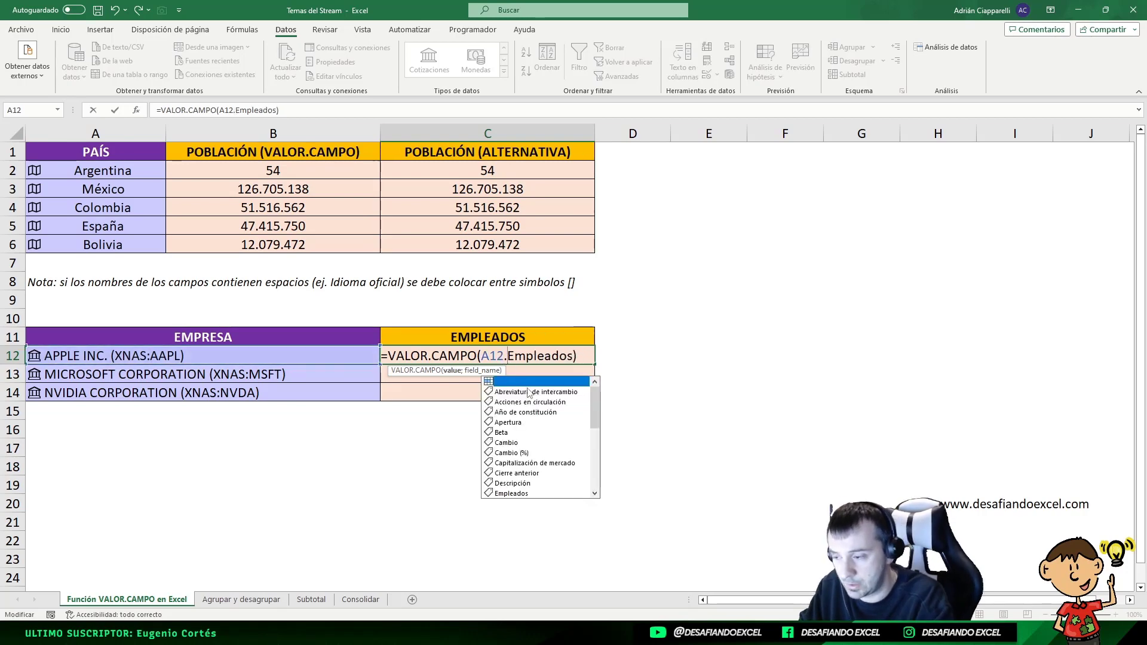
pyautogui.press('Return')
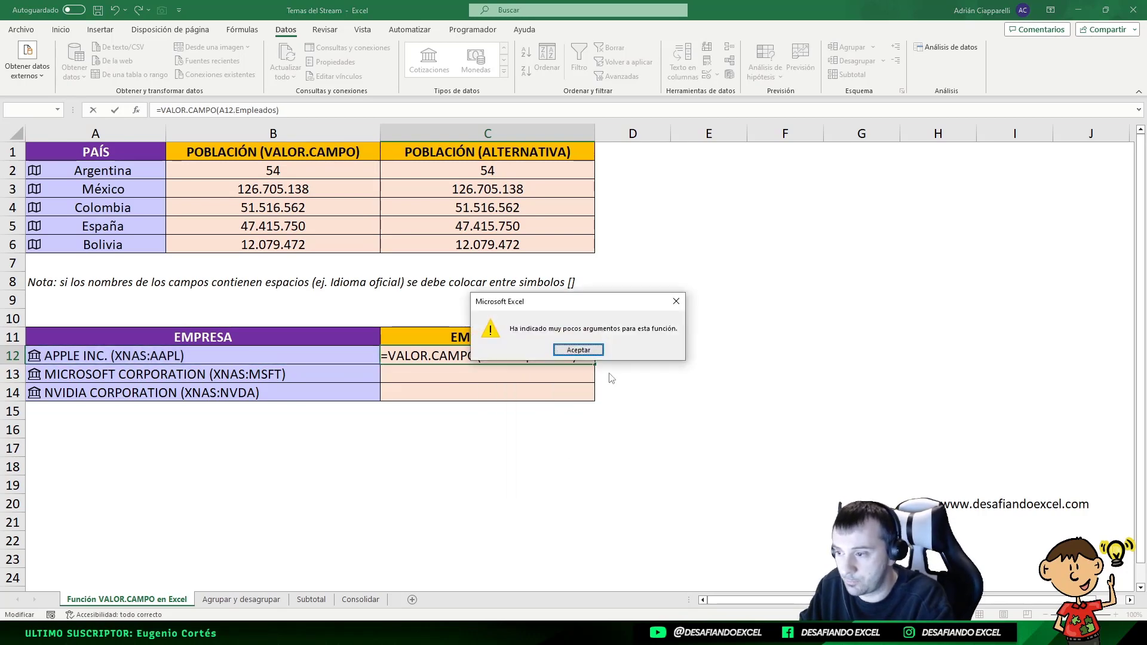
pyautogui.click(577, 352)
pyautogui.click(547, 369)
pyautogui.press('Escape')
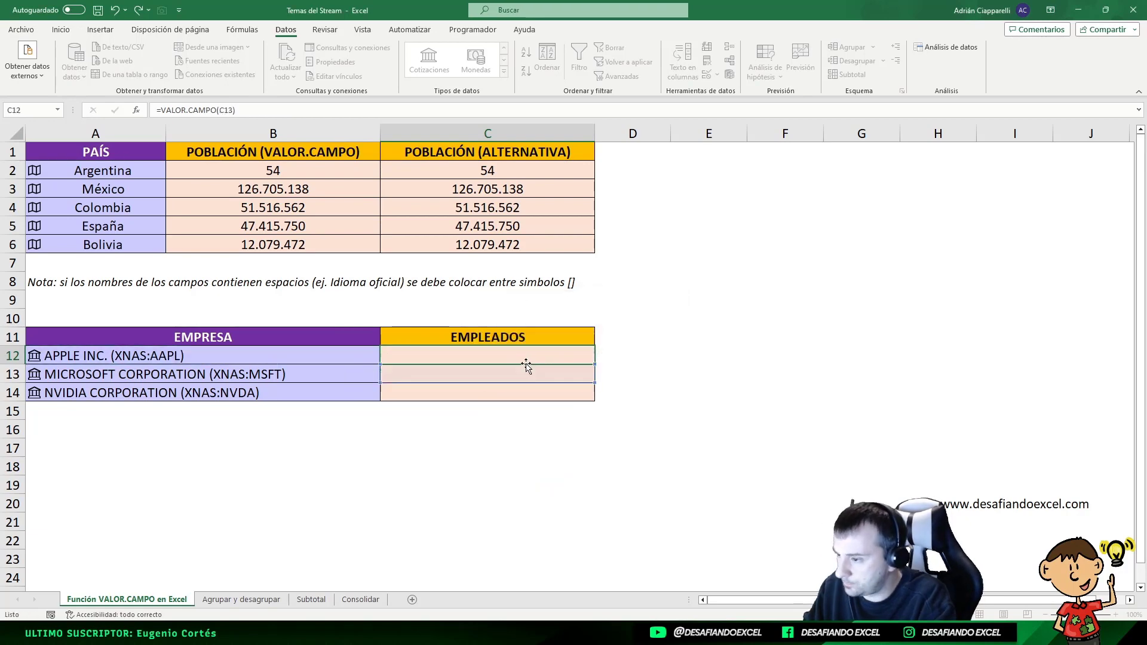
# Step: Write =VALOR.CAMPO(A12.Empleados) in C12, referencing the Apple cell and picking its Empleados field
pyautogui.write('=VALOR.CAPO')
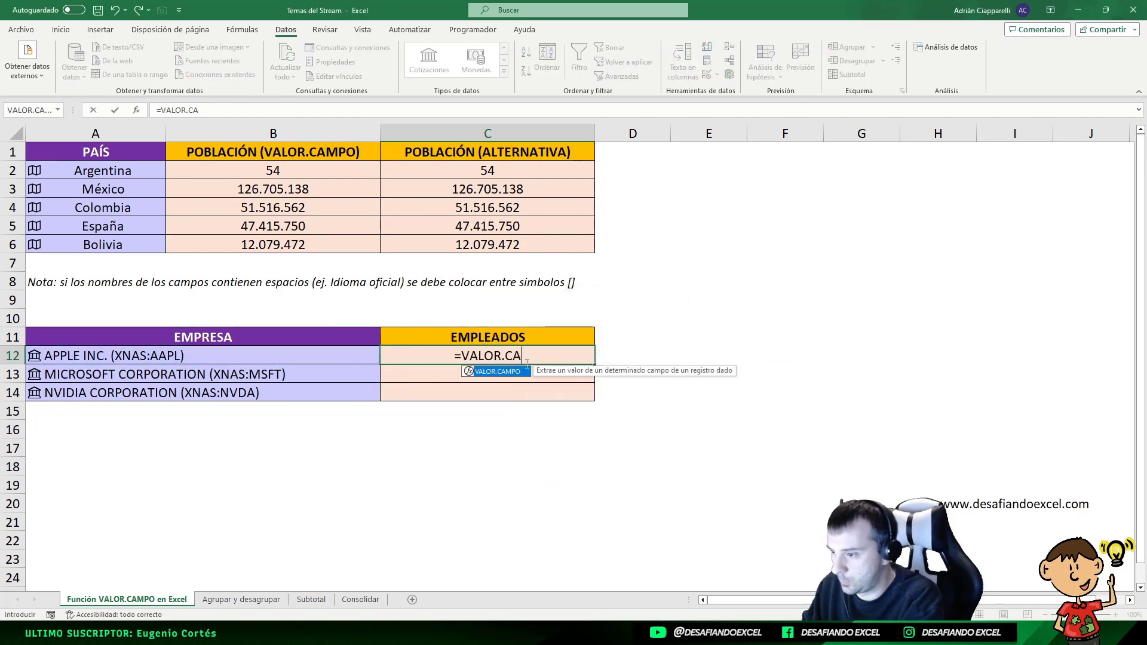
pyautogui.press('BackSpace')
pyautogui.press('BackSpace')
pyautogui.press('BackSpace')
pyautogui.write('AMPO(')
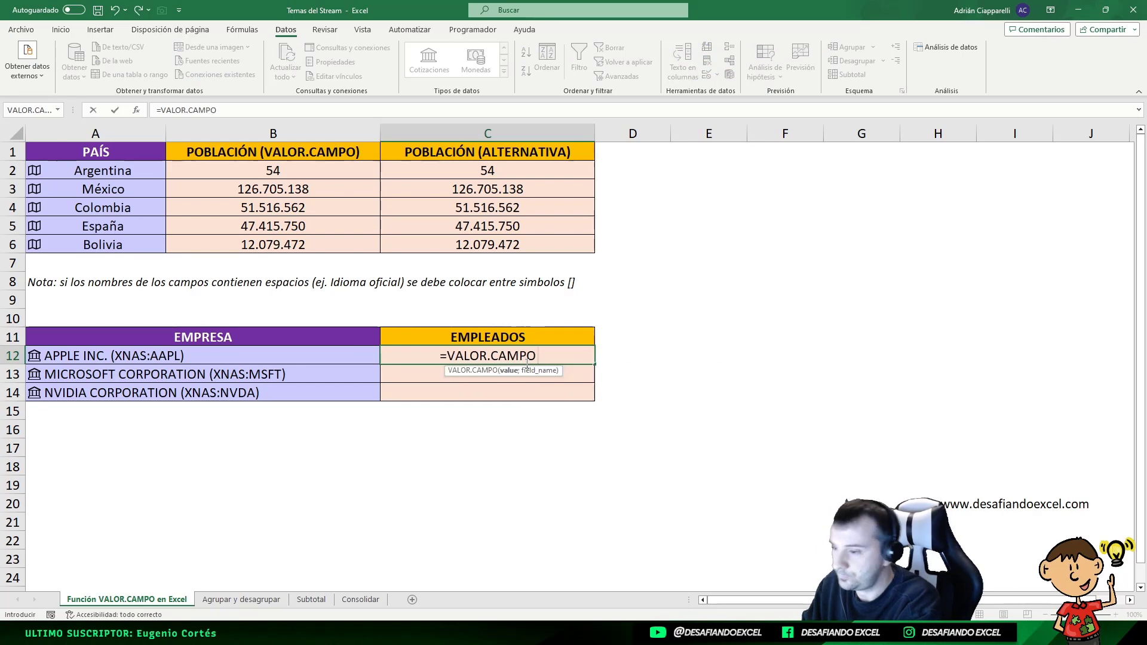
pyautogui.click(318, 354)
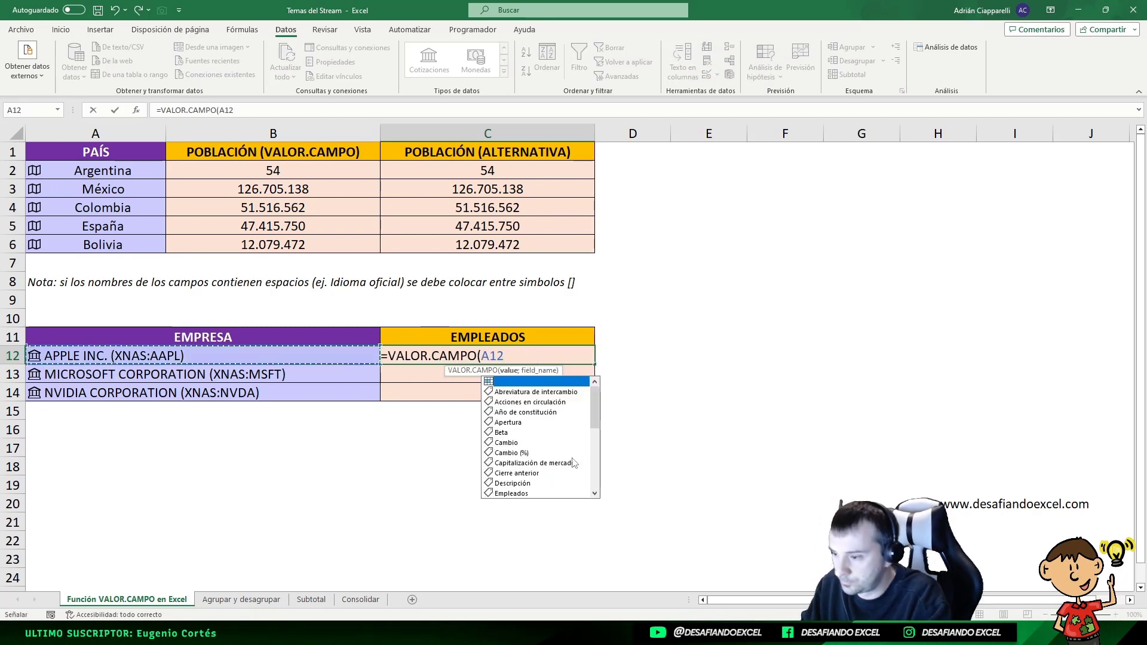
pyautogui.doubleClick(526, 451)
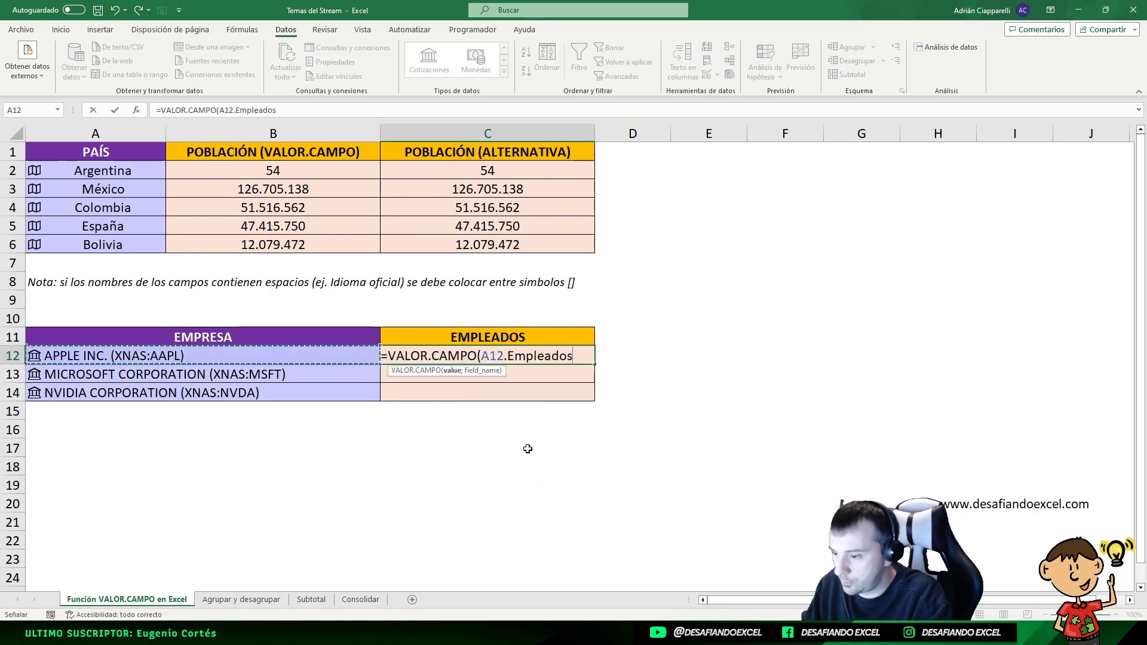
pyautogui.write(')')
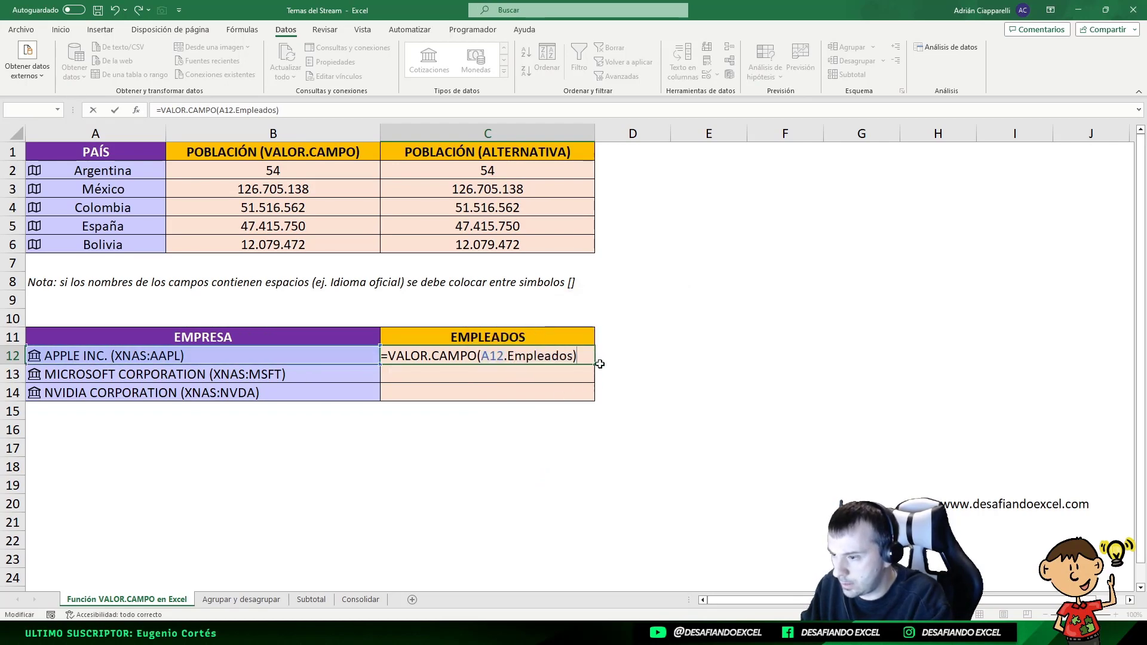
# Step: Correct C12's formula to =VALOR.CAMPO(A12;"Empleados"), with a semicolon separator and the field name in quotes
pyautogui.press('Left')
pyautogui.write('"')
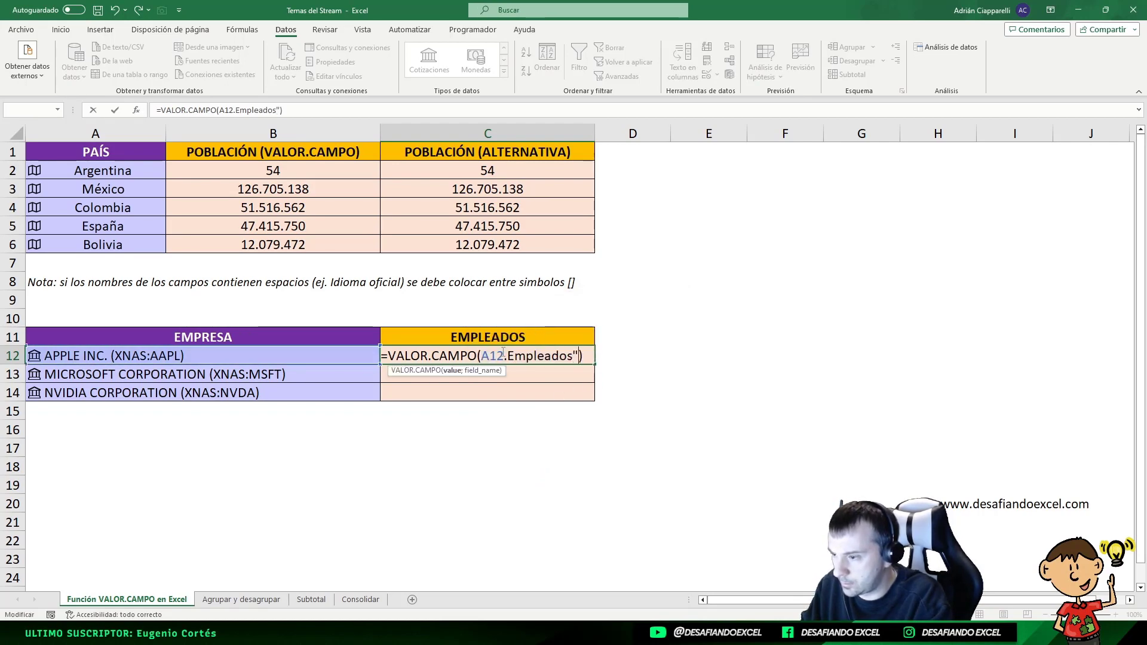
pyautogui.press('Return')
pyautogui.click(531, 373)
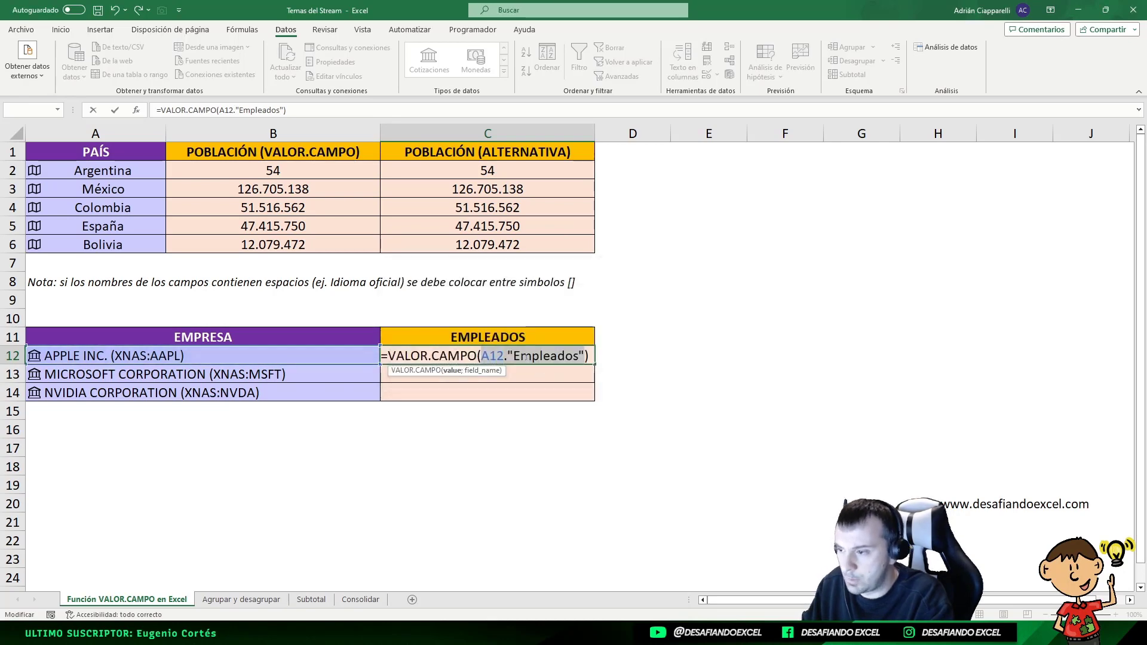
pyautogui.press('Left')
pyautogui.press('Delete')
pyautogui.write(';')
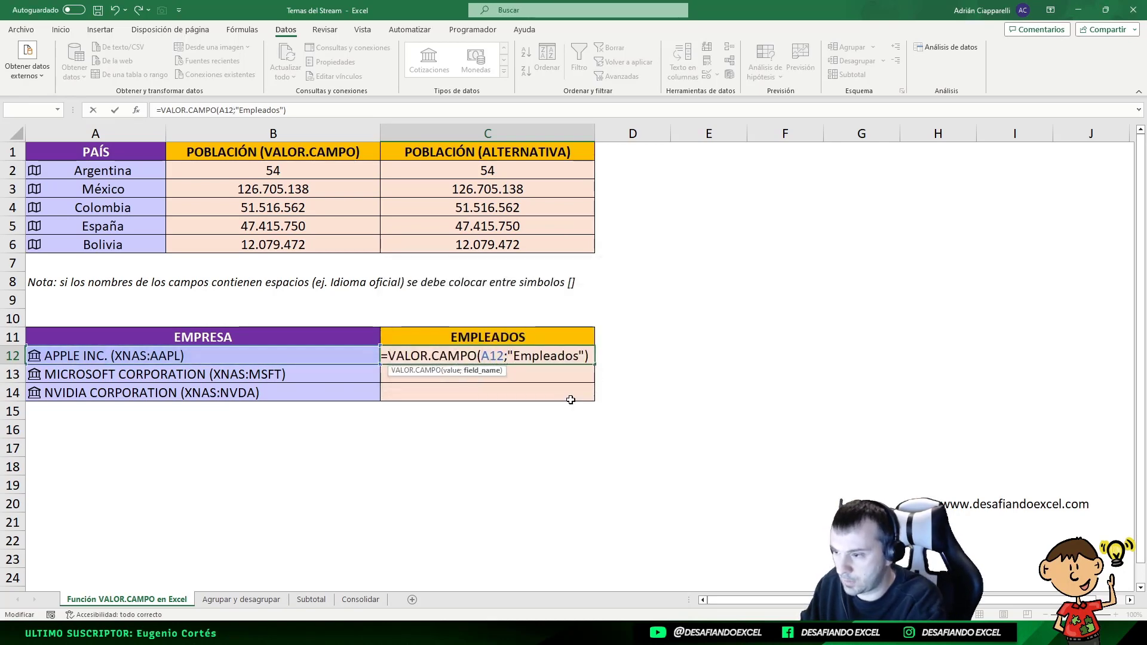
pyautogui.press('Return')
pyautogui.press('Up')
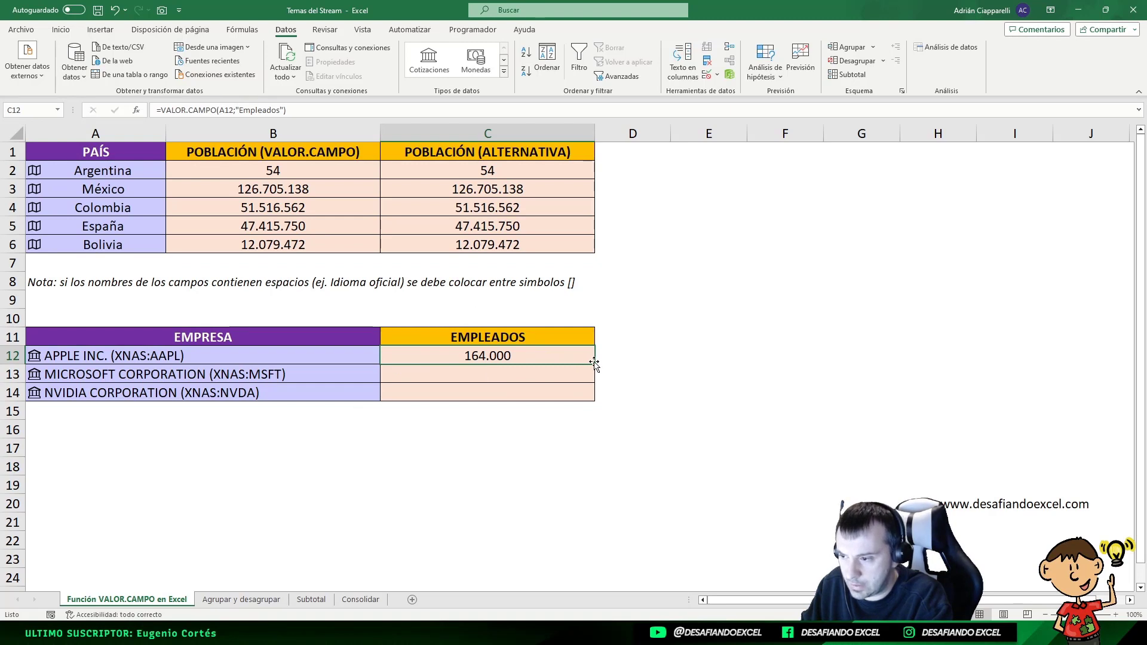
# Step: Fill C12's formula down to C14 for Microsoft and NVIDIA, and review the formula and its source cell A12
pyautogui.moveTo(594, 362); pyautogui.dragTo(578, 397)
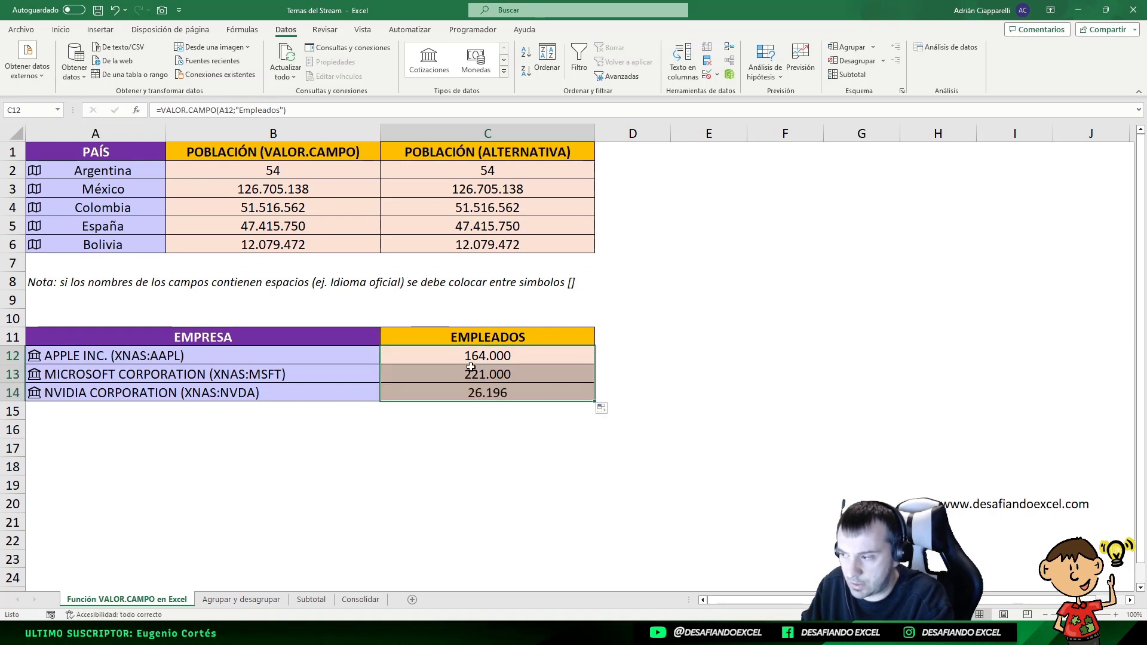
pyautogui.click(503, 350)
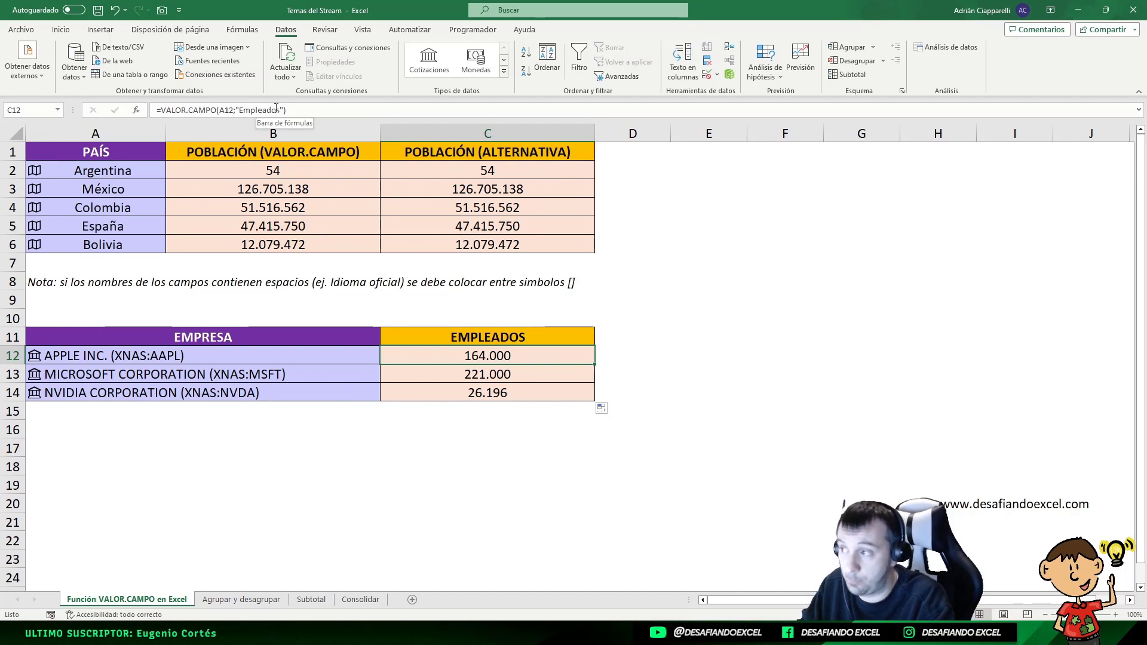
pyautogui.click(56, 356)
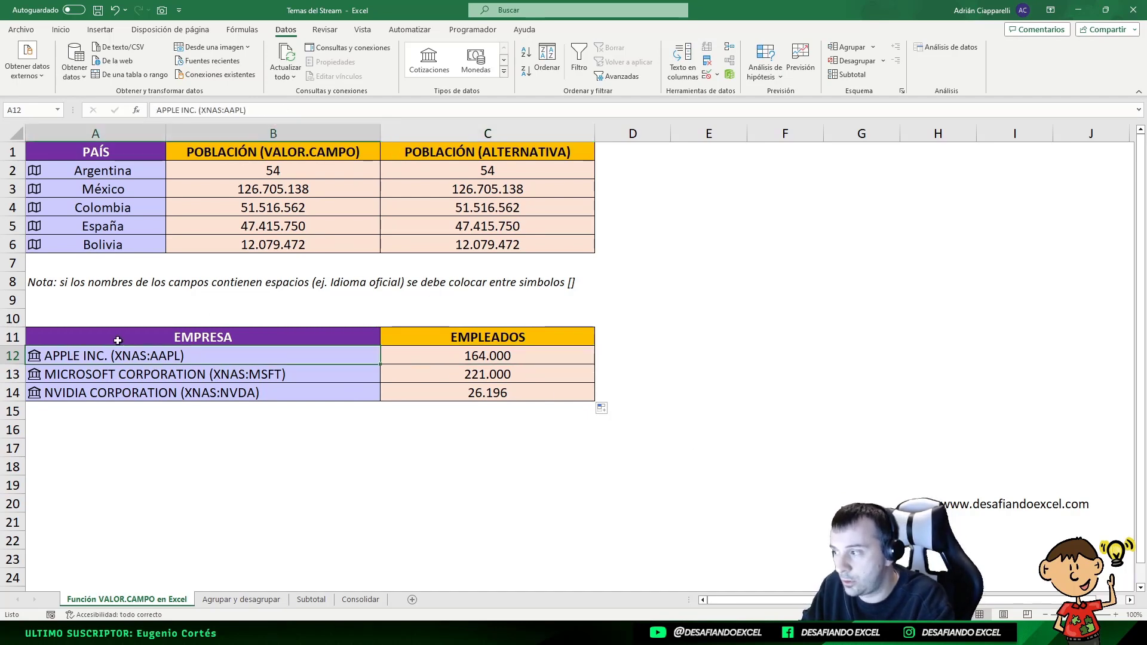